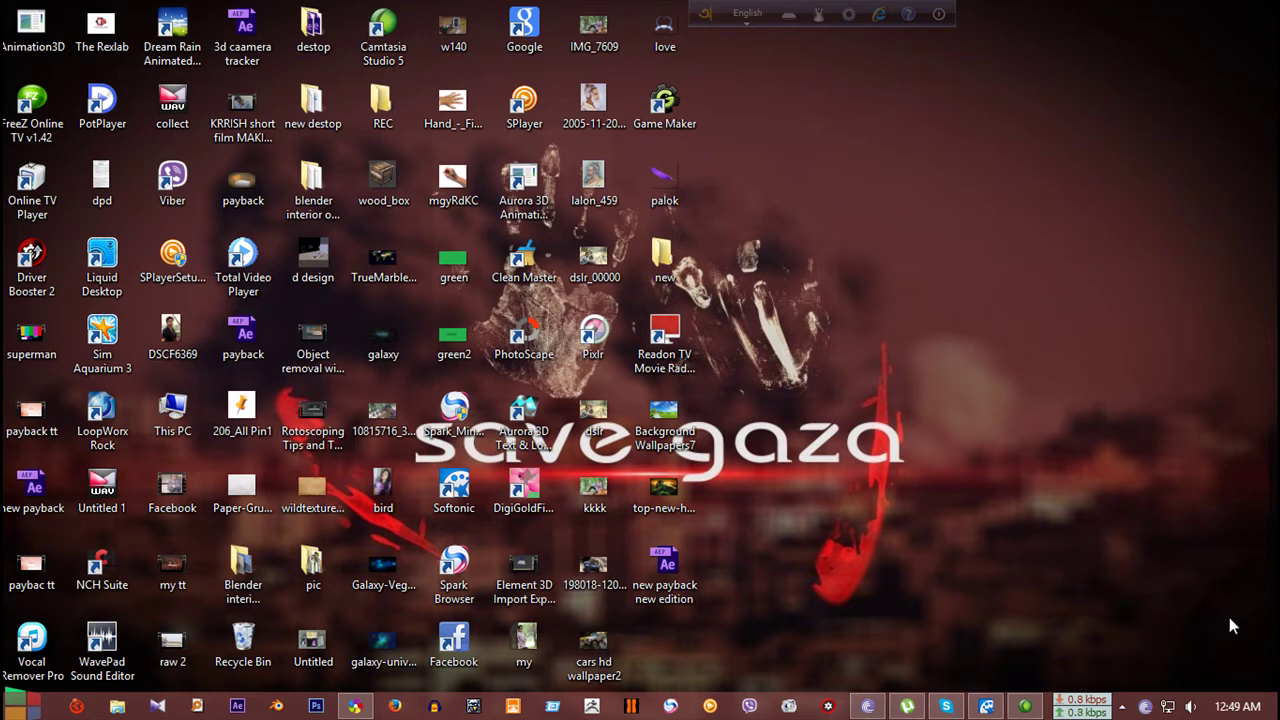
- Bring the 360 Browser window showing the YouTube video page to the front
left_click(355, 706)
- Open the downloaded 72714_noise_array_zip.zip archive in WinRAR from the browser's downloads list
left_click(1258, 48)
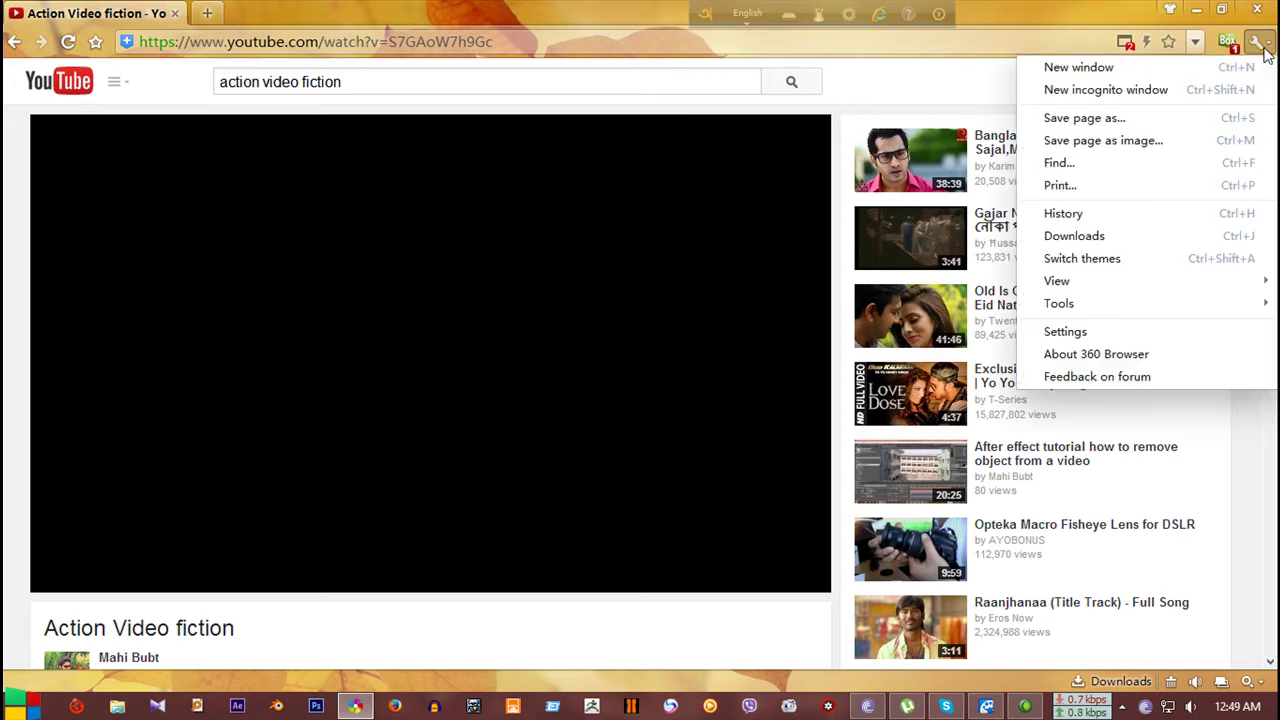
left_click(1088, 236)
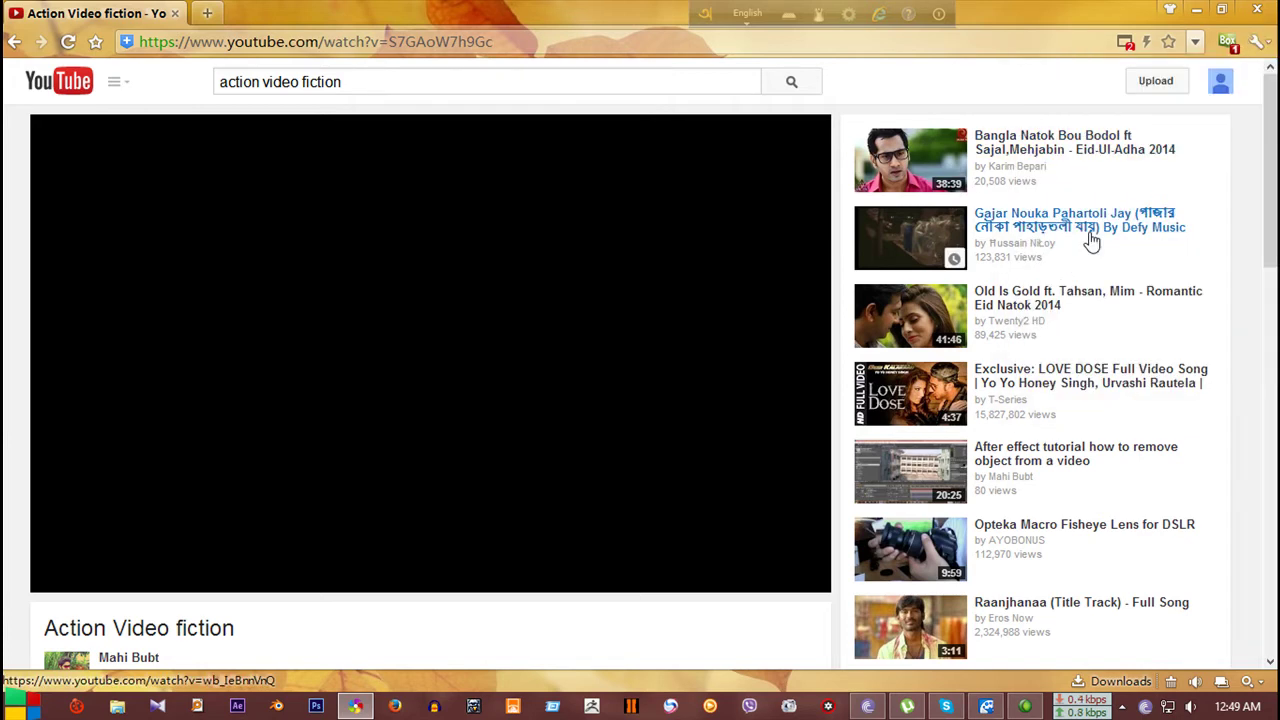
scroll(280, 310, "down", 3)
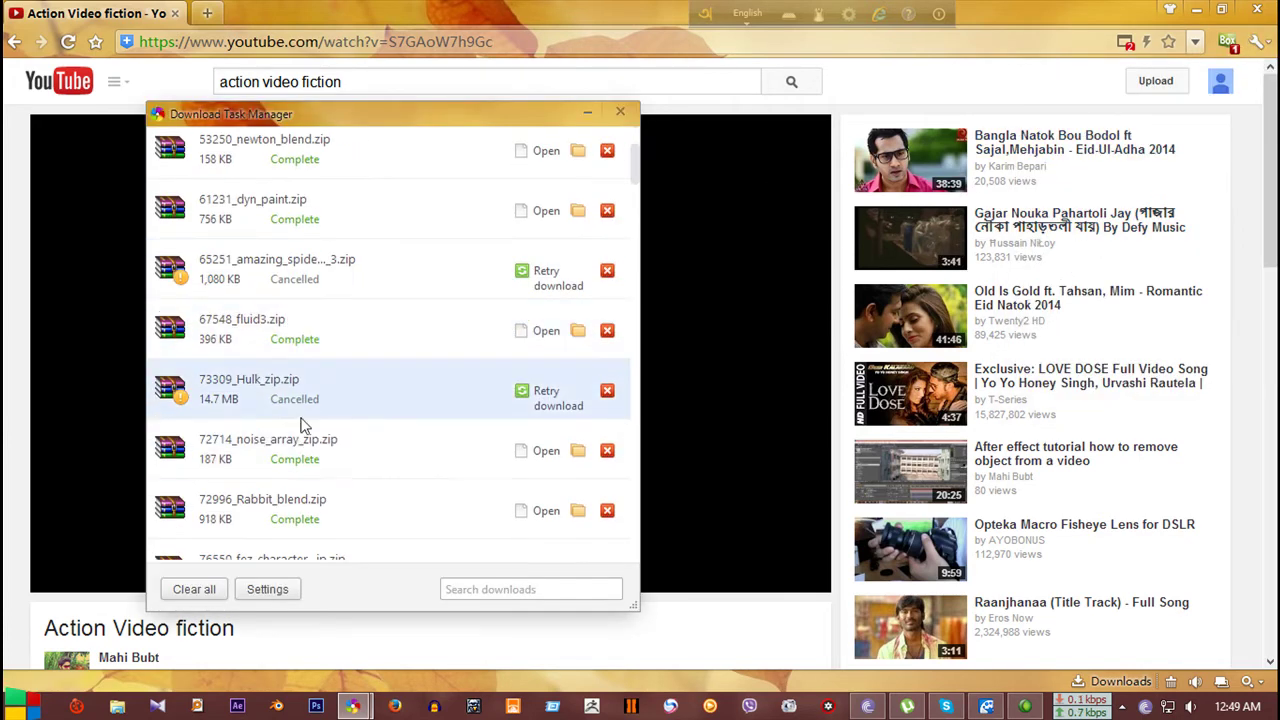
scroll(300, 420, "down", 3)
double_click(296, 268)
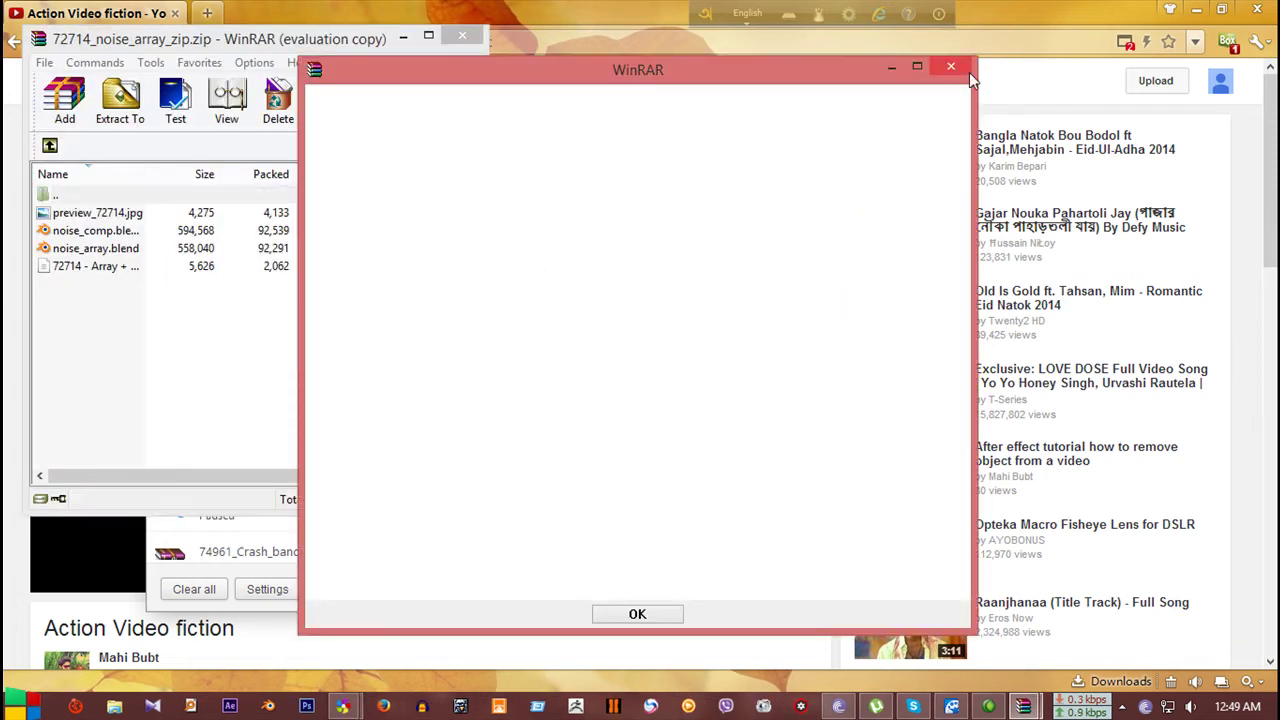
left_click(964, 70)
- Open noise_comp.blend in Blender and play the animation once to preview it
double_click(100, 231)
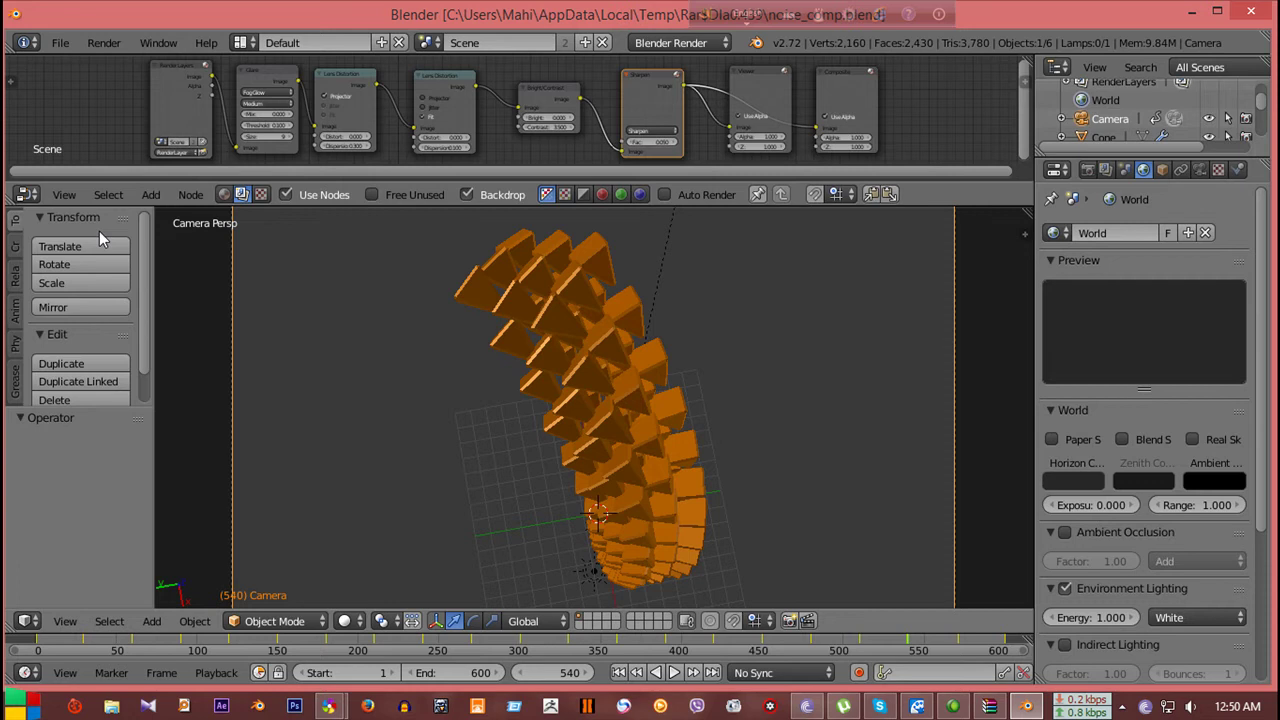
scroll(494, 356, "down", 2)
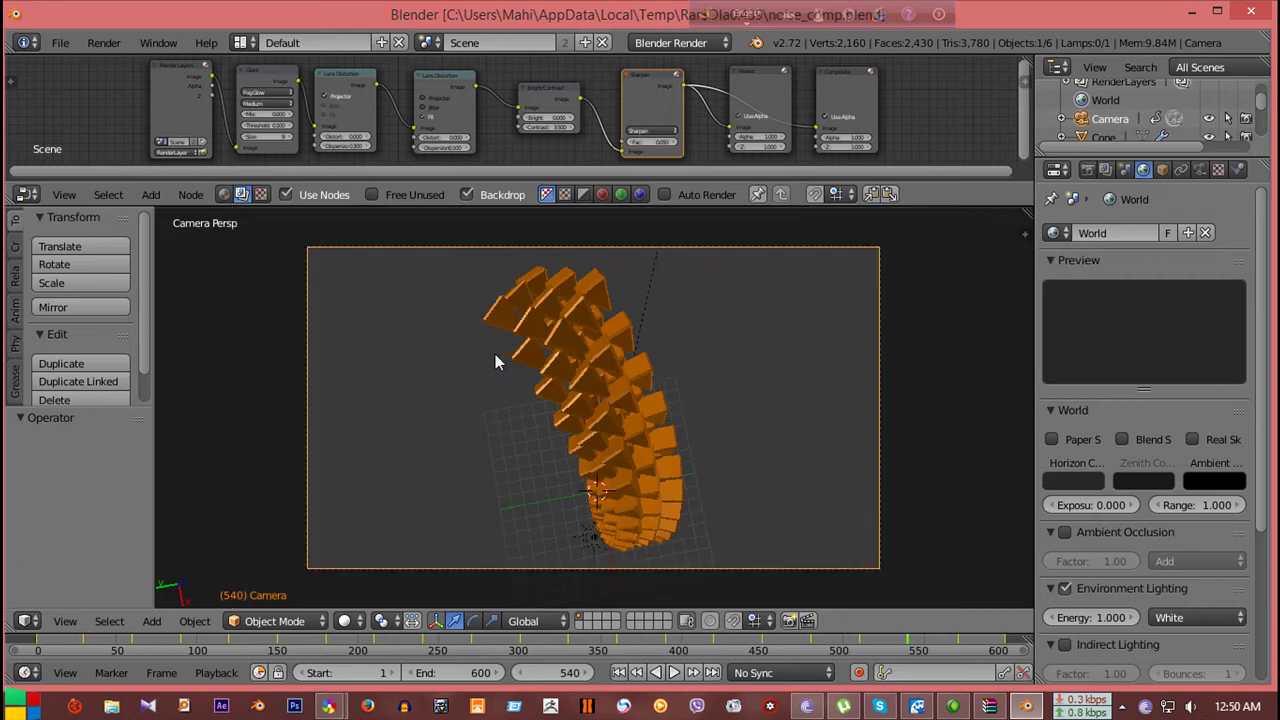
scroll(583, 423, "down", 1)
scroll(583, 423, "up", 2)
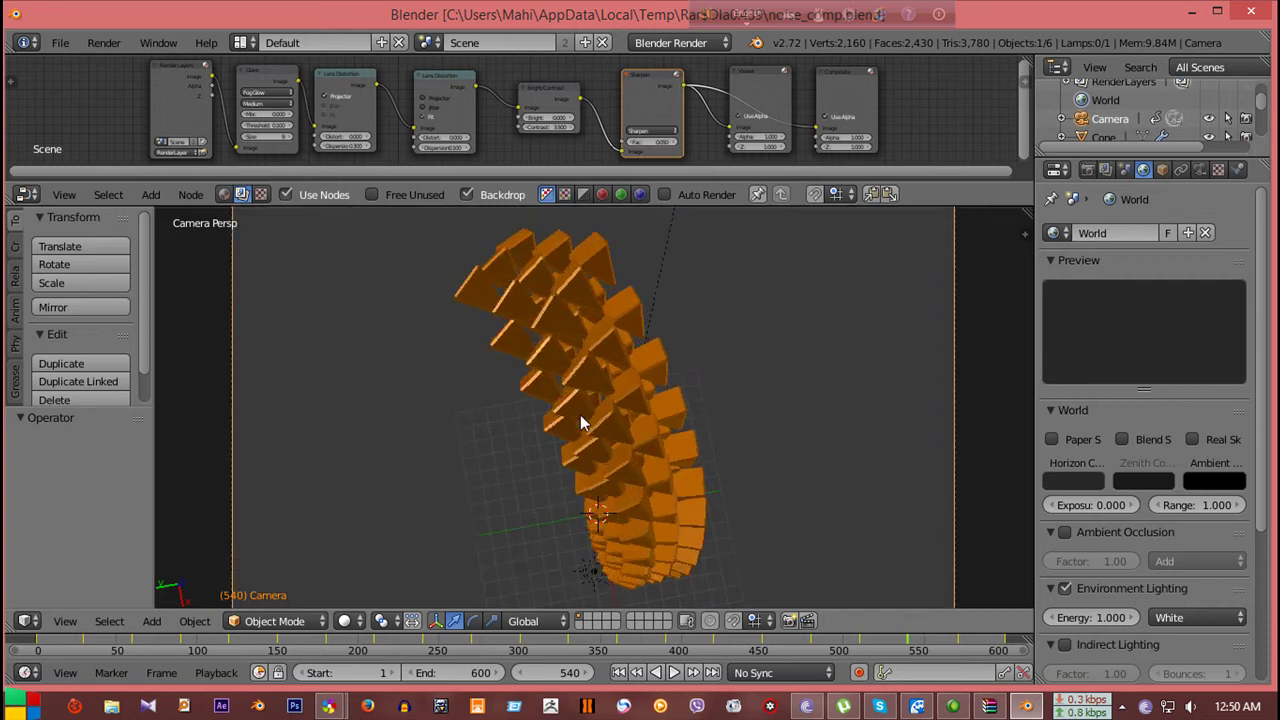
left_click(674, 672)
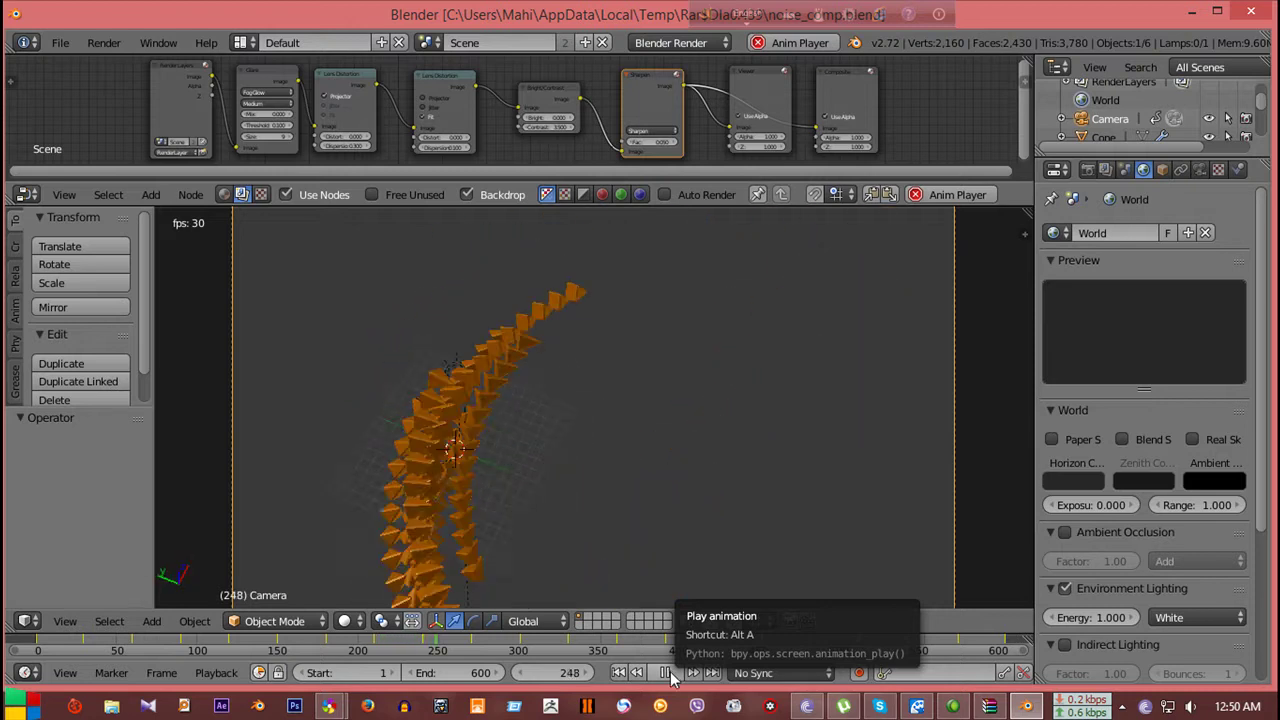
left_click(668, 674)
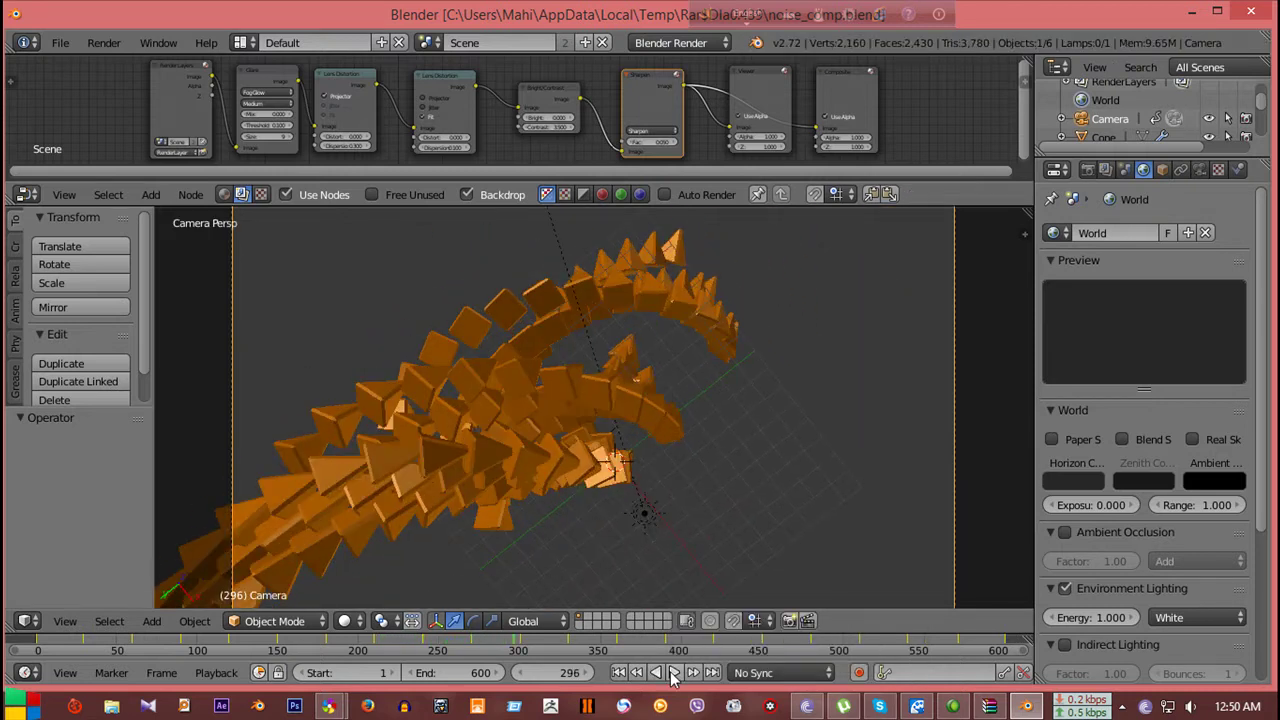
- Change the animation's end frame from 600 to 300
left_click(465, 672)
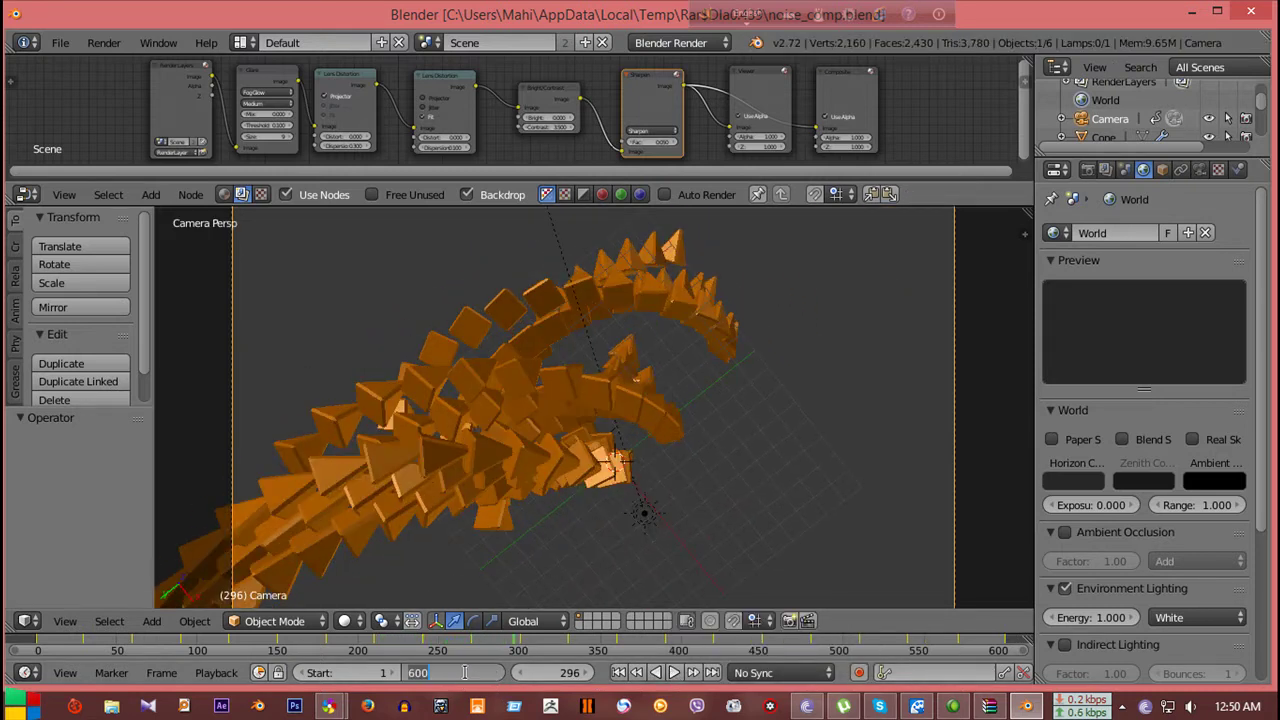
type("300")
key("Return")
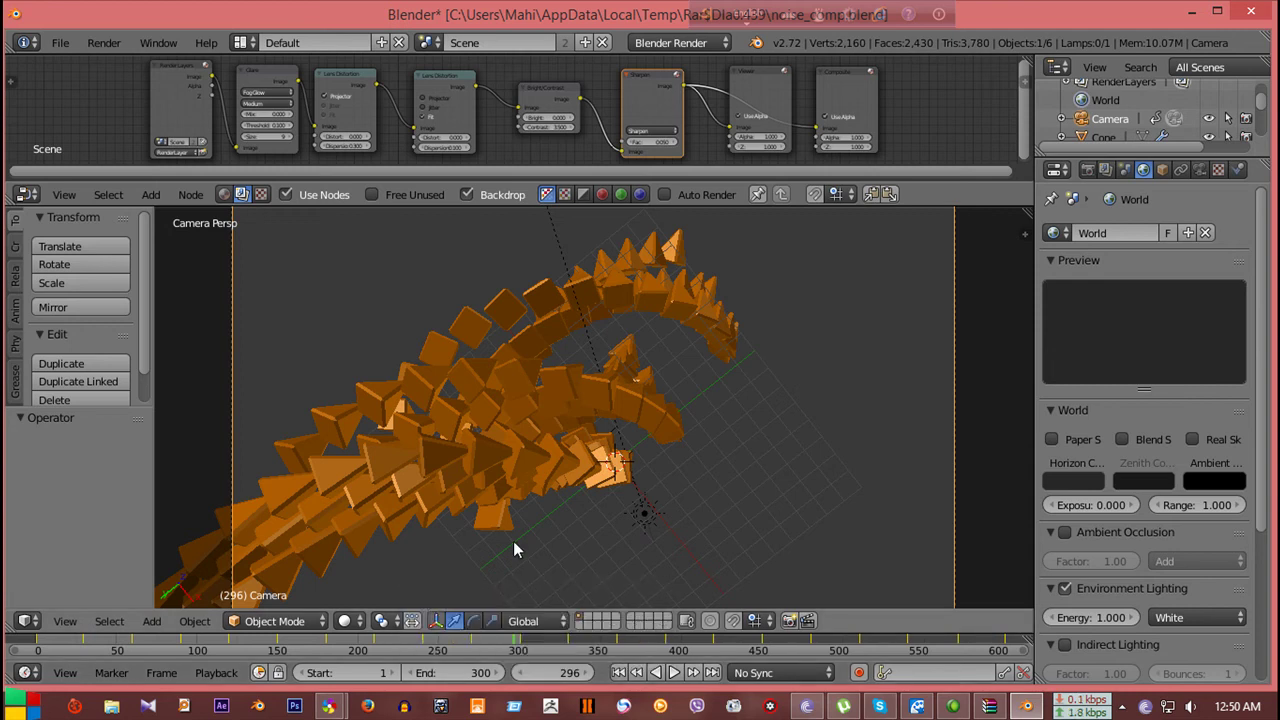
left_click(60, 43)
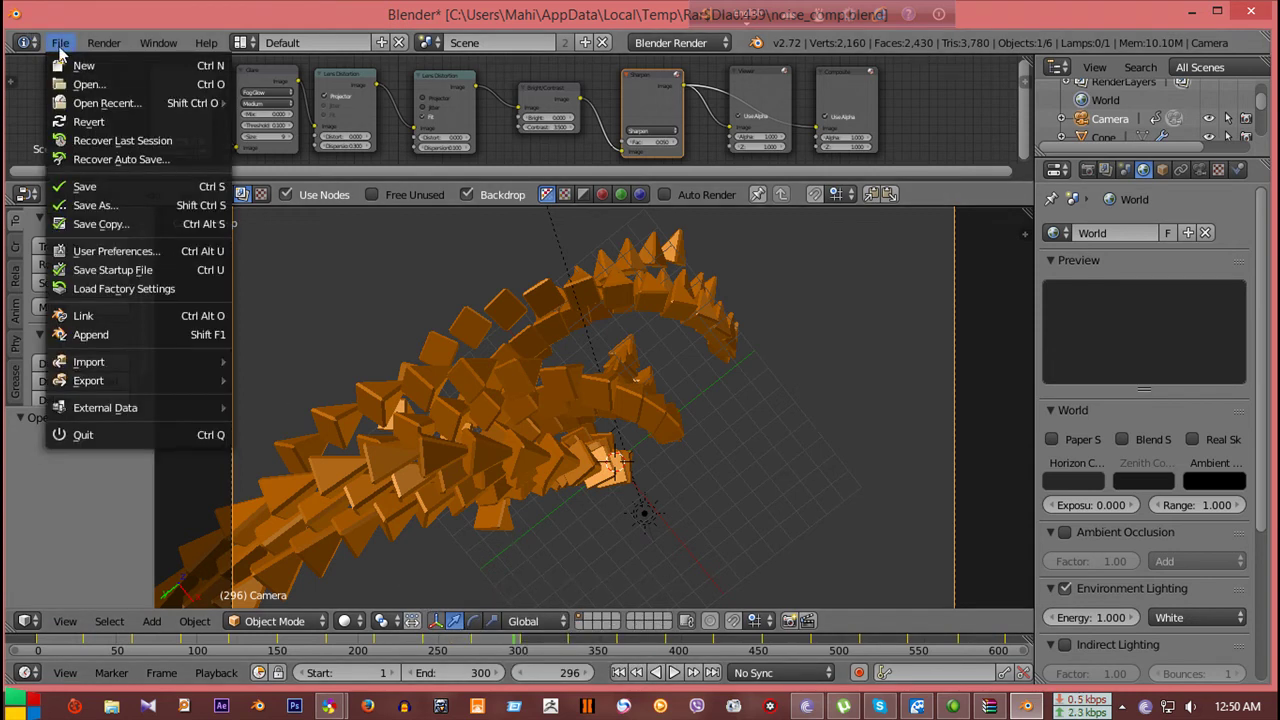
- Export the scene as Wavefront OBJ noise_comp.obj into Desktop\new, then minimize Blender
left_click(145, 384)
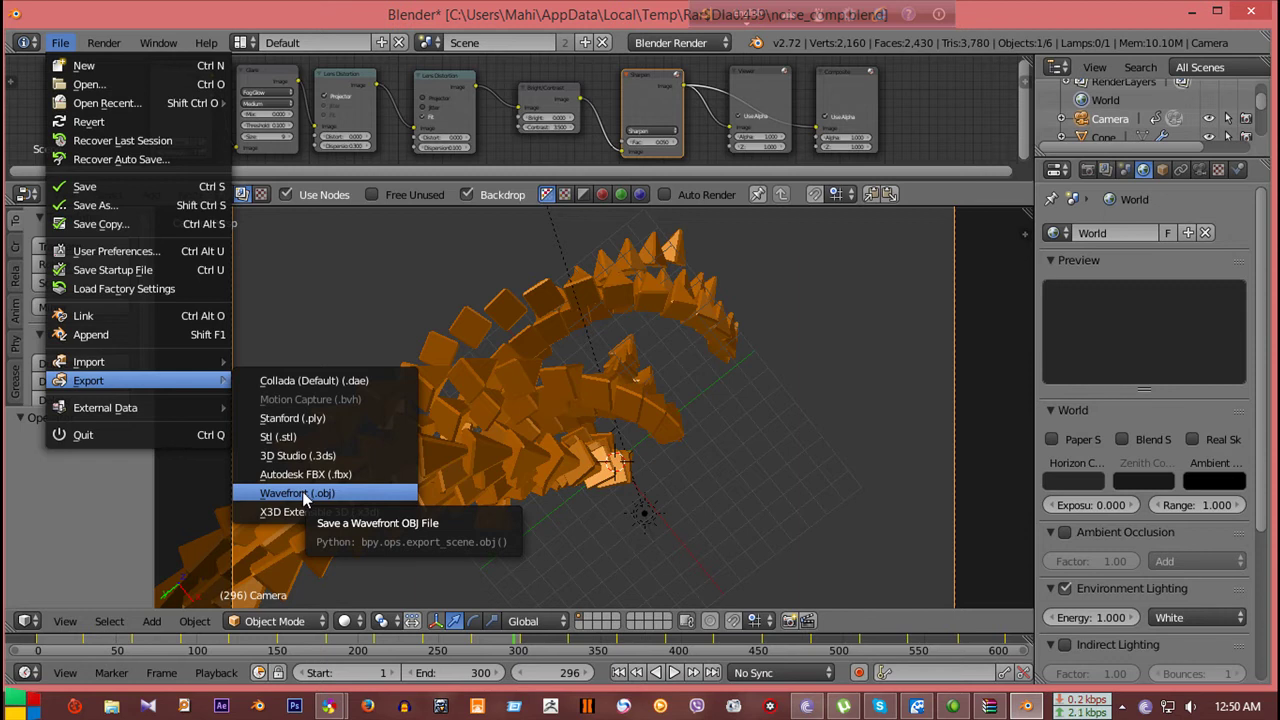
left_click(305, 497)
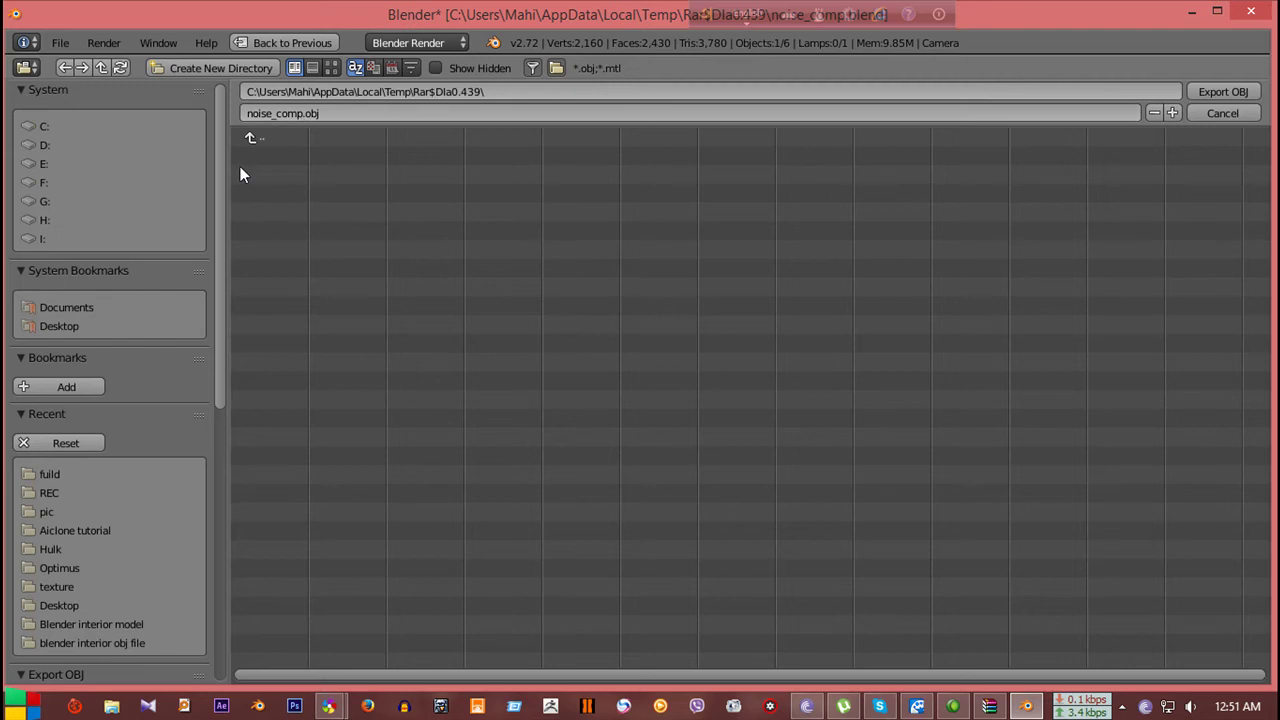
left_click(72, 327)
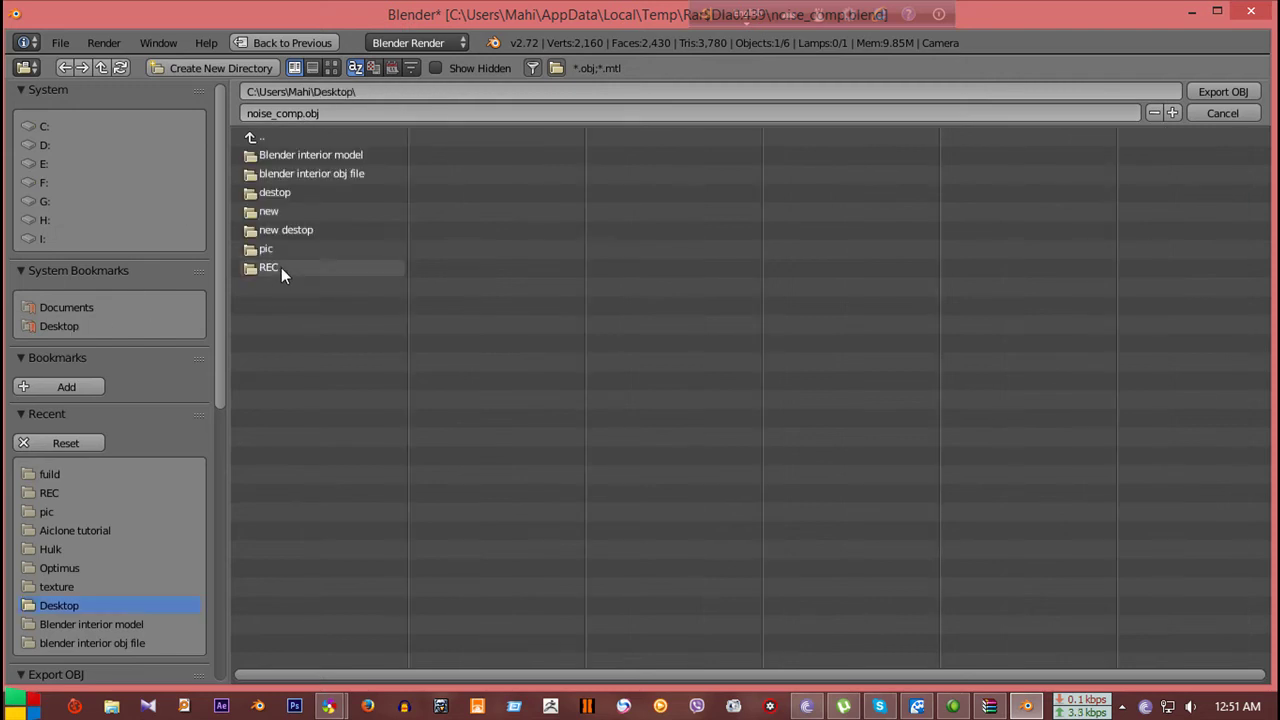
left_click(279, 210)
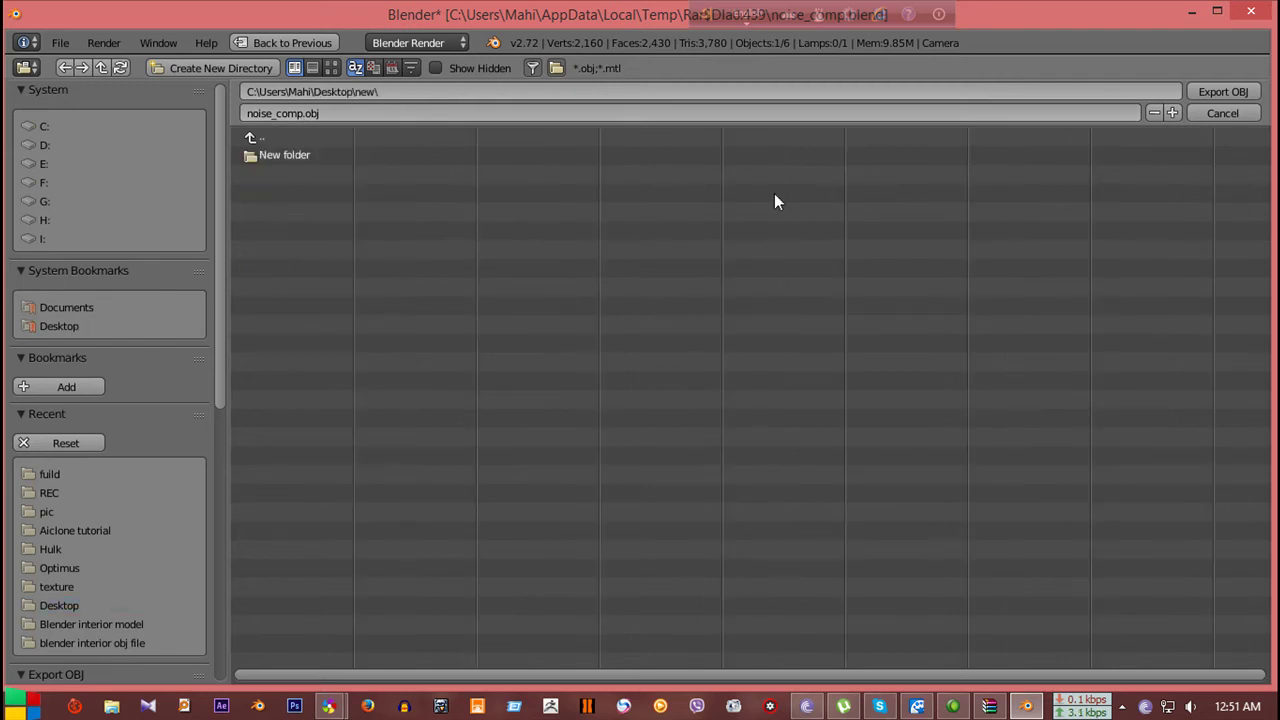
left_click(1216, 91)
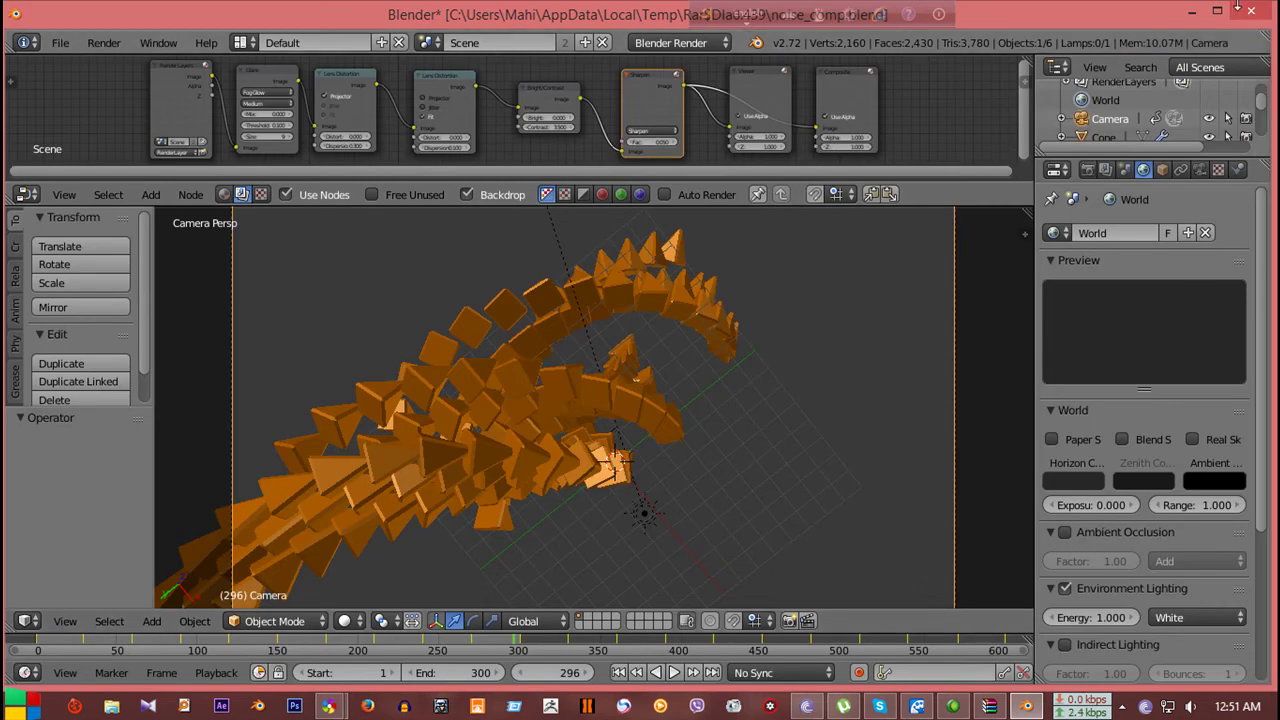
left_click(1191, 11)
- Close WinRAR and the downloads list, then delete noise_comp.obj and noise_comp.mtl from the new folder
left_click(462, 37)
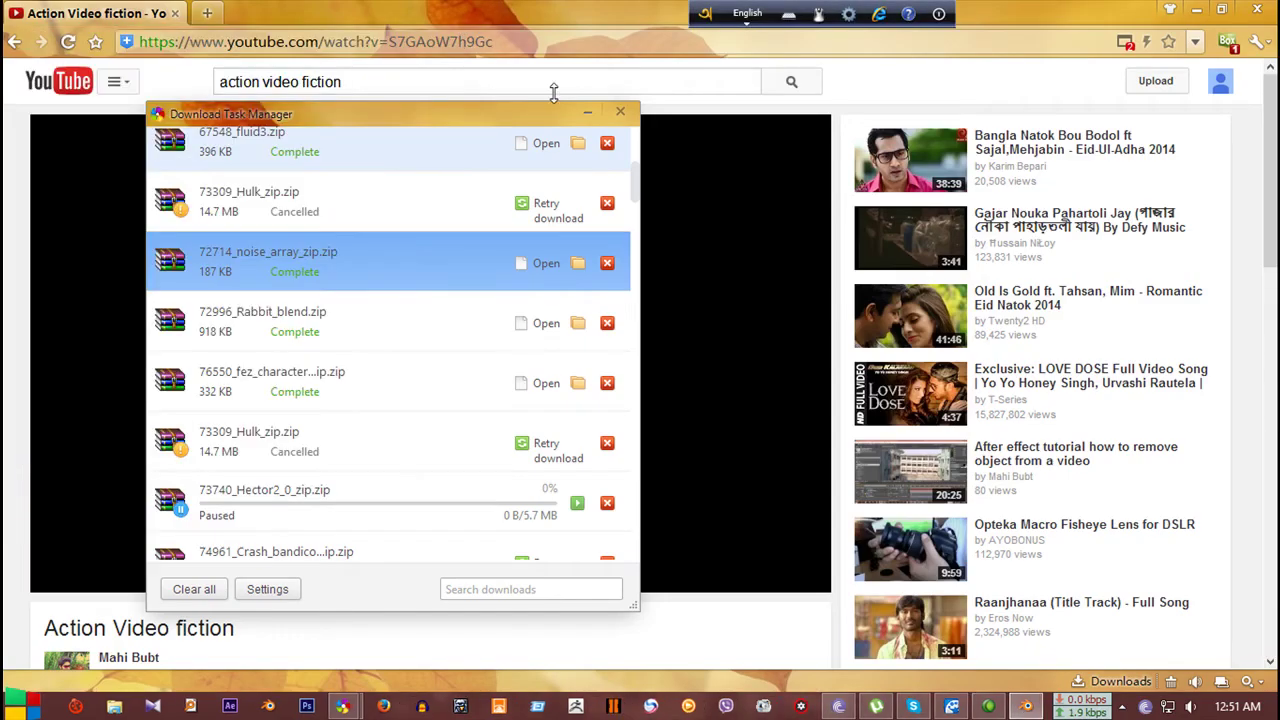
left_click(620, 112)
left_click(1196, 10)
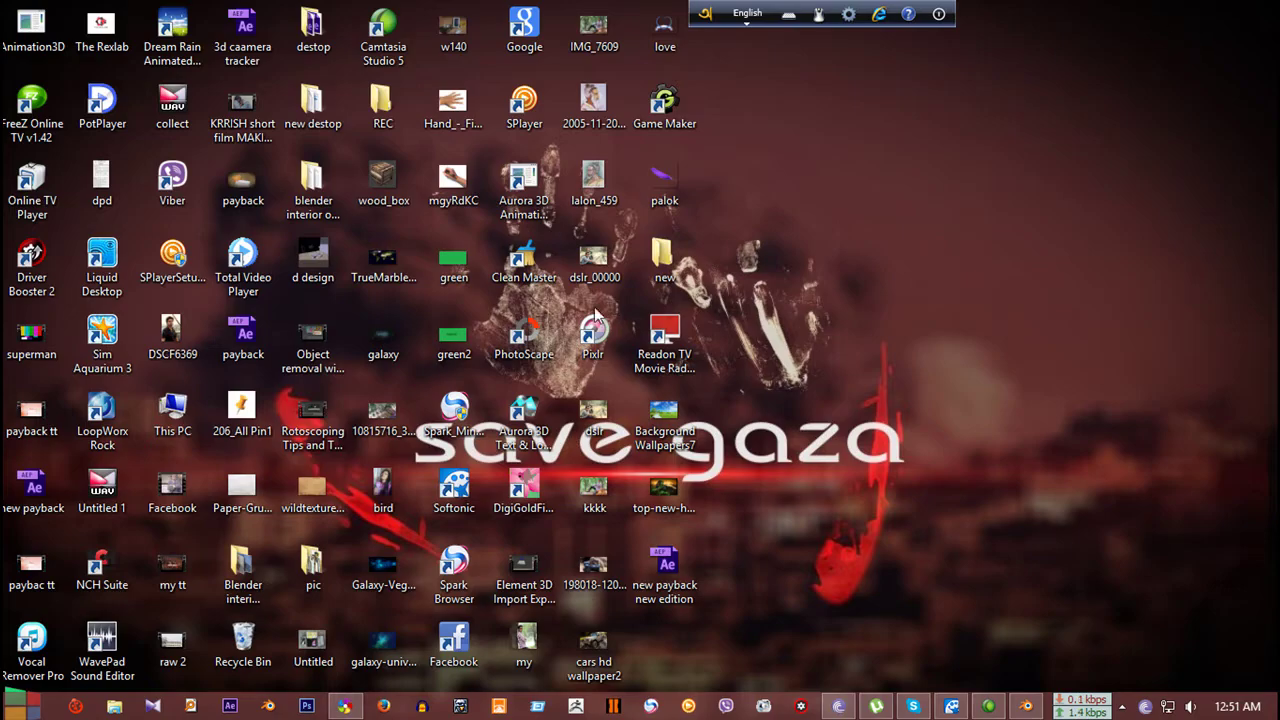
double_click(665, 262)
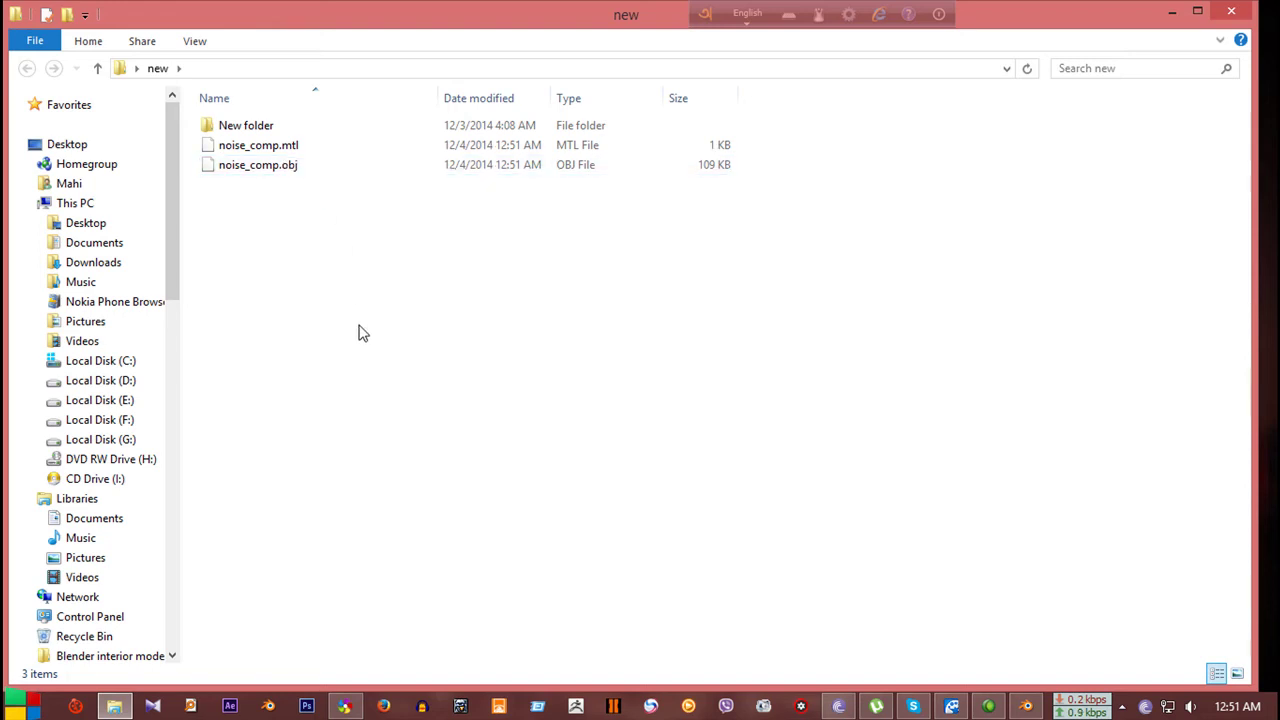
left_click_drag(236, 212, 236, 155)
key("Delete")
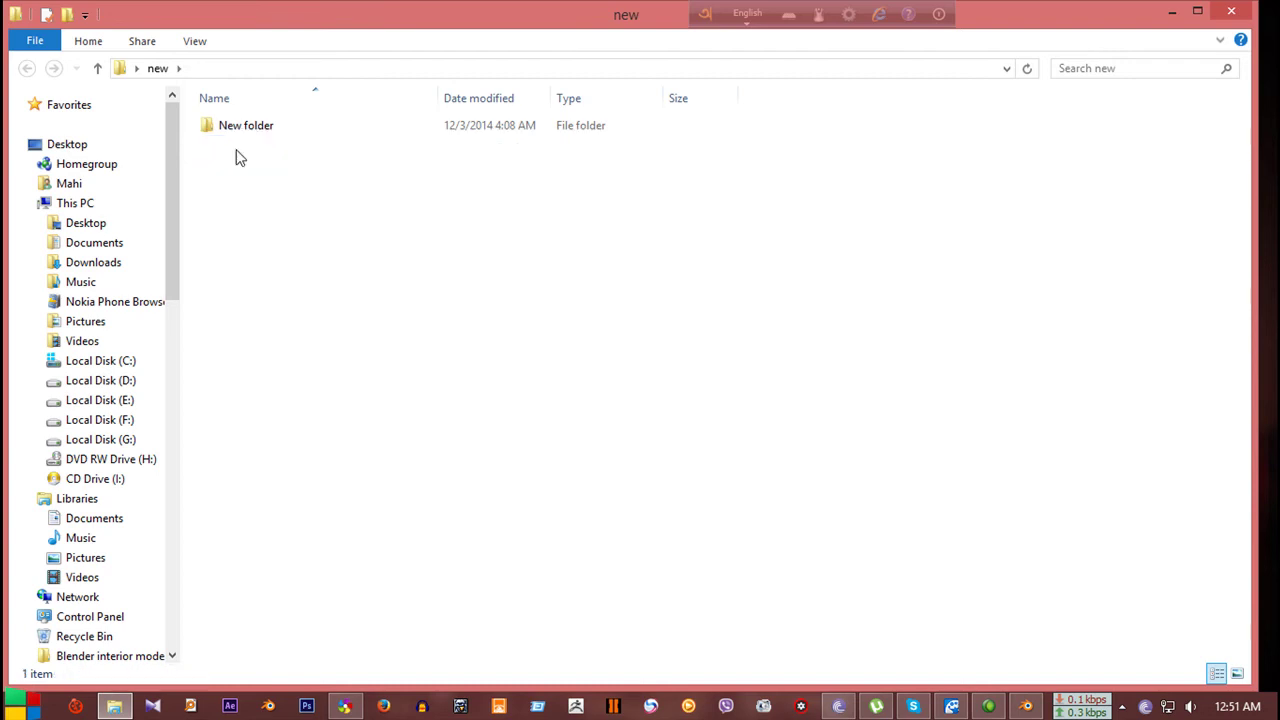
left_click(344, 706)
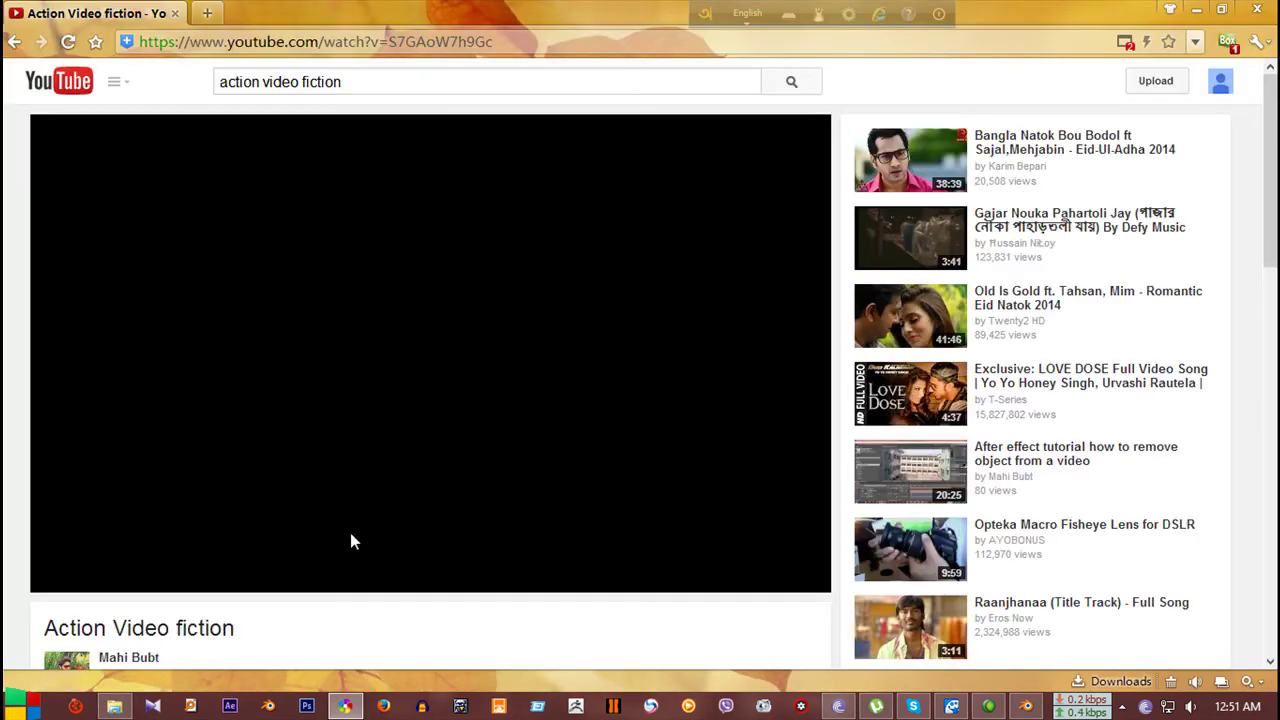
- Re-export noise_comp as OBJ into Desktop\new with the Animation option ticked for a frame sequence
left_click(1026, 706)
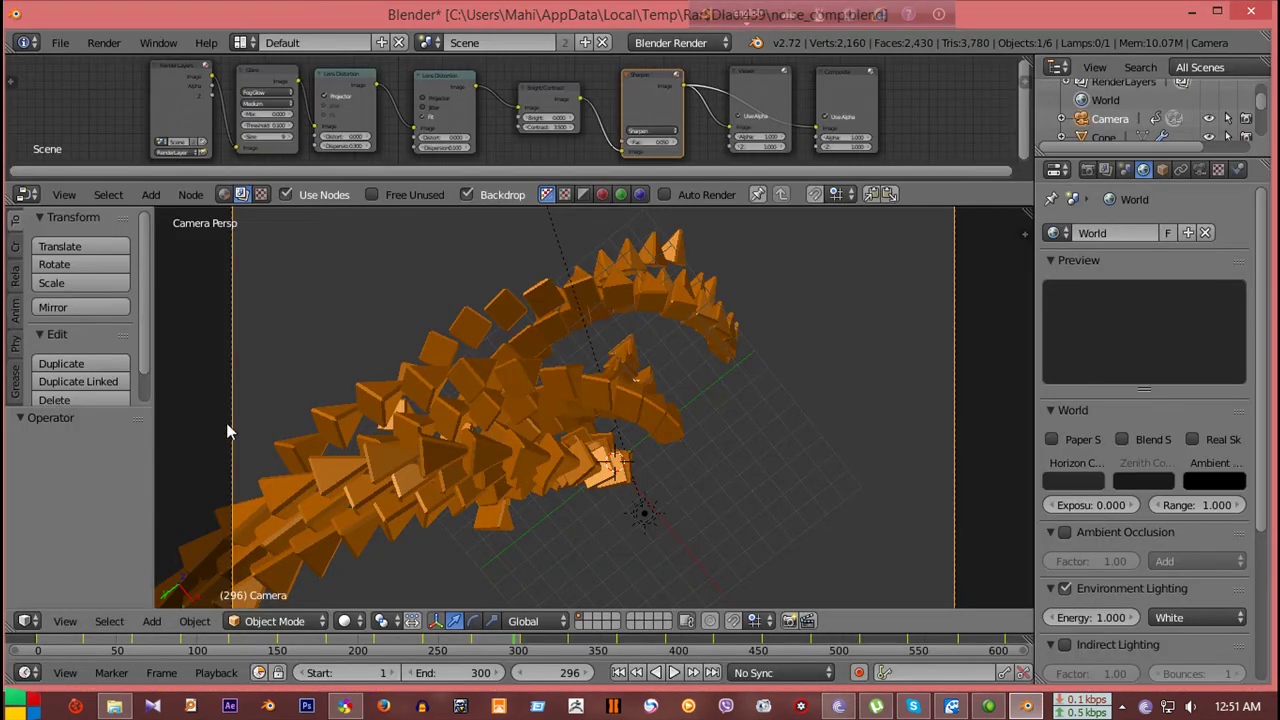
left_click(60, 42)
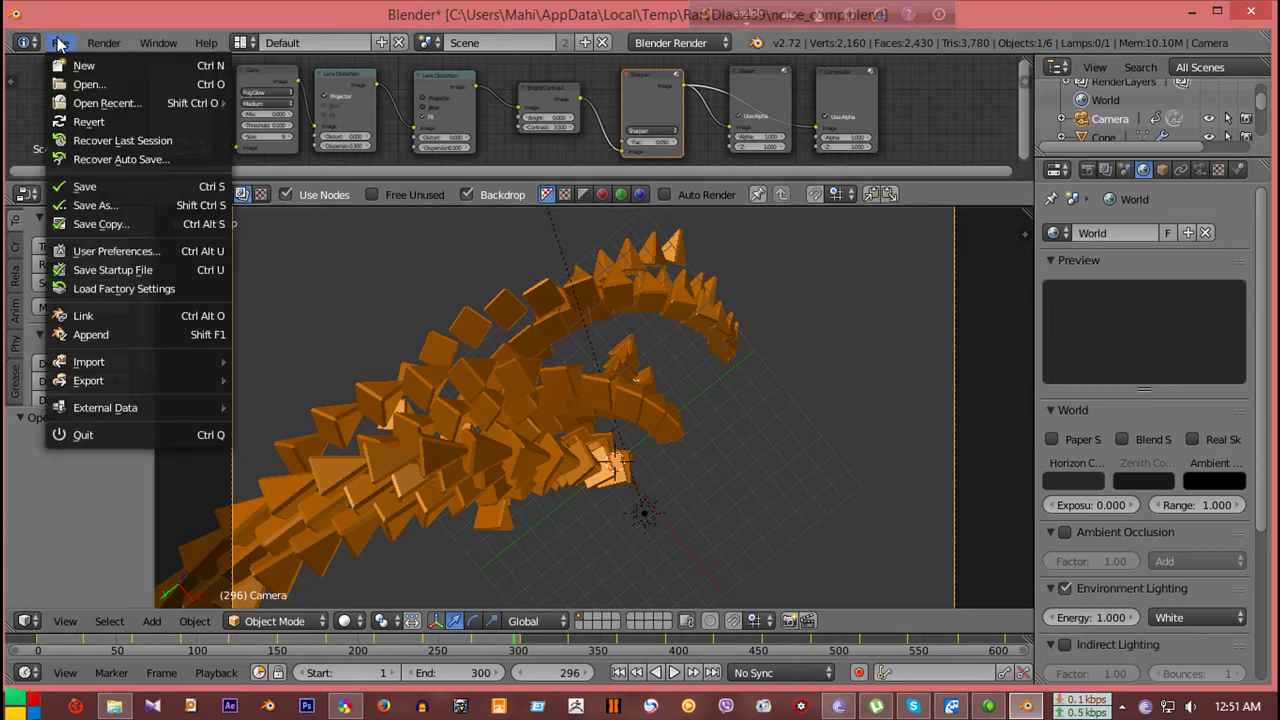
mouse_move(88, 380)
left_click(284, 494)
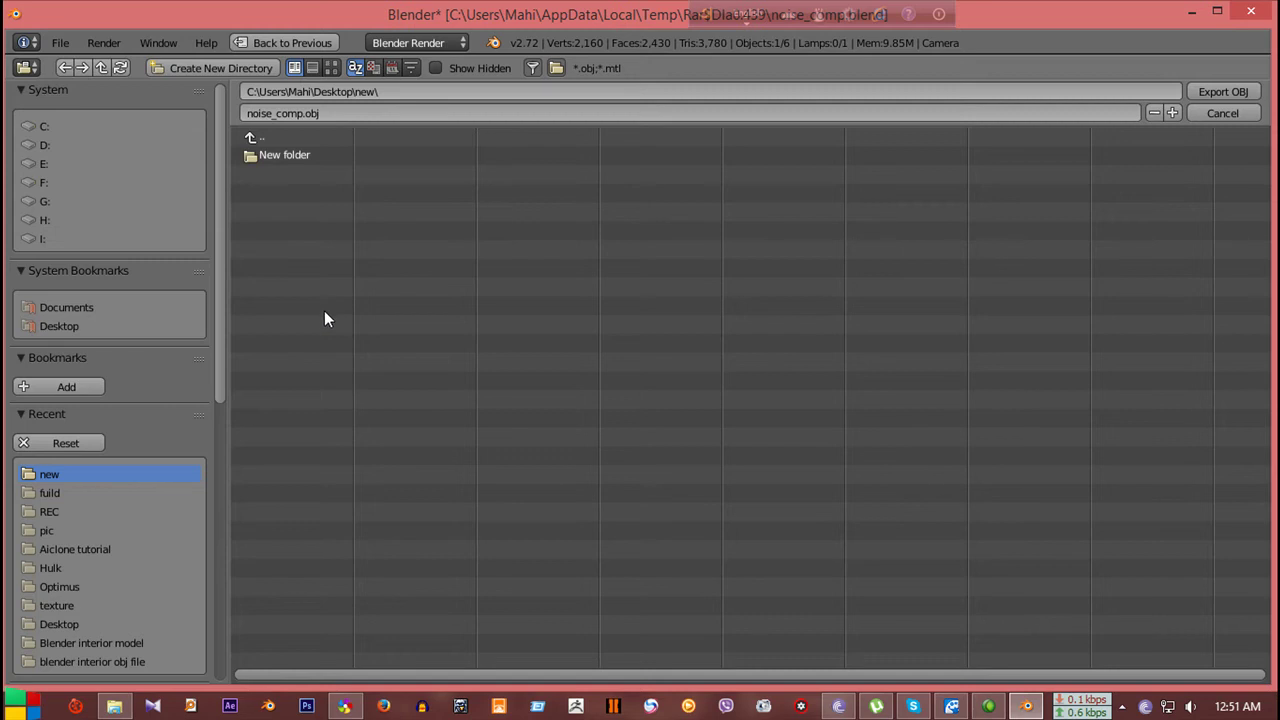
scroll(123, 517, "down", 2)
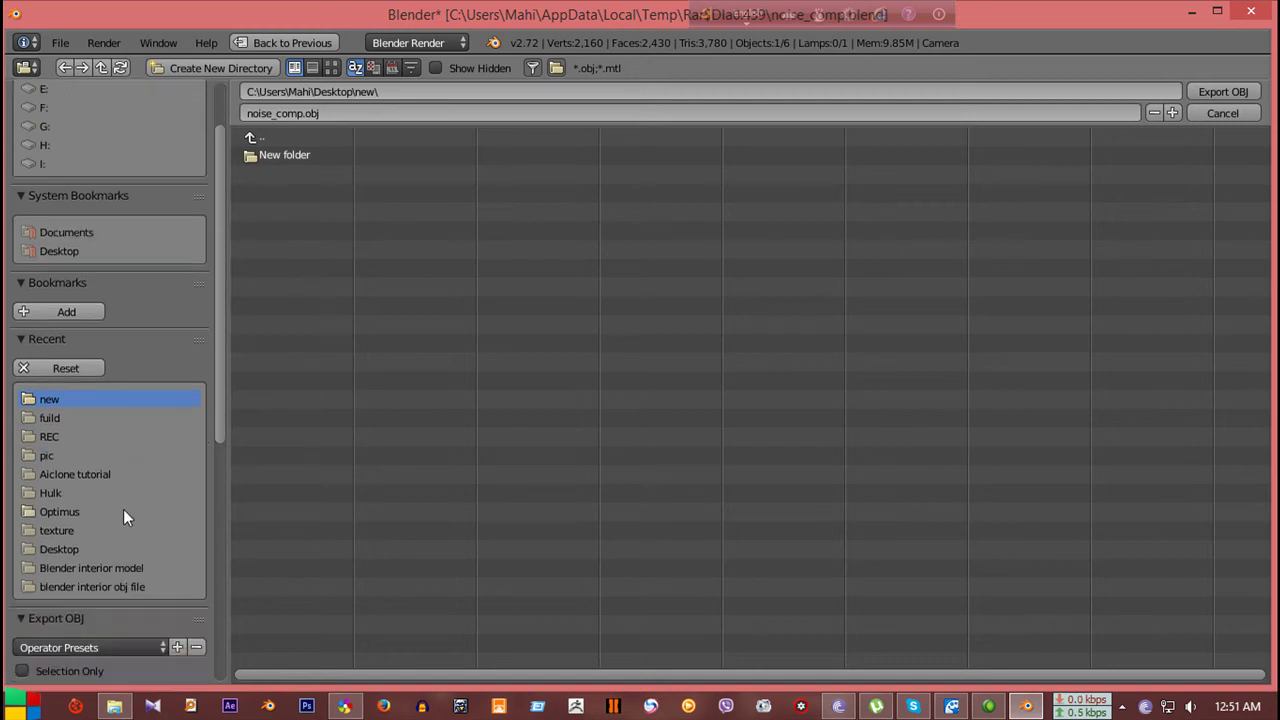
scroll(124, 512, "down", 2)
scroll(124, 515, "down", 1)
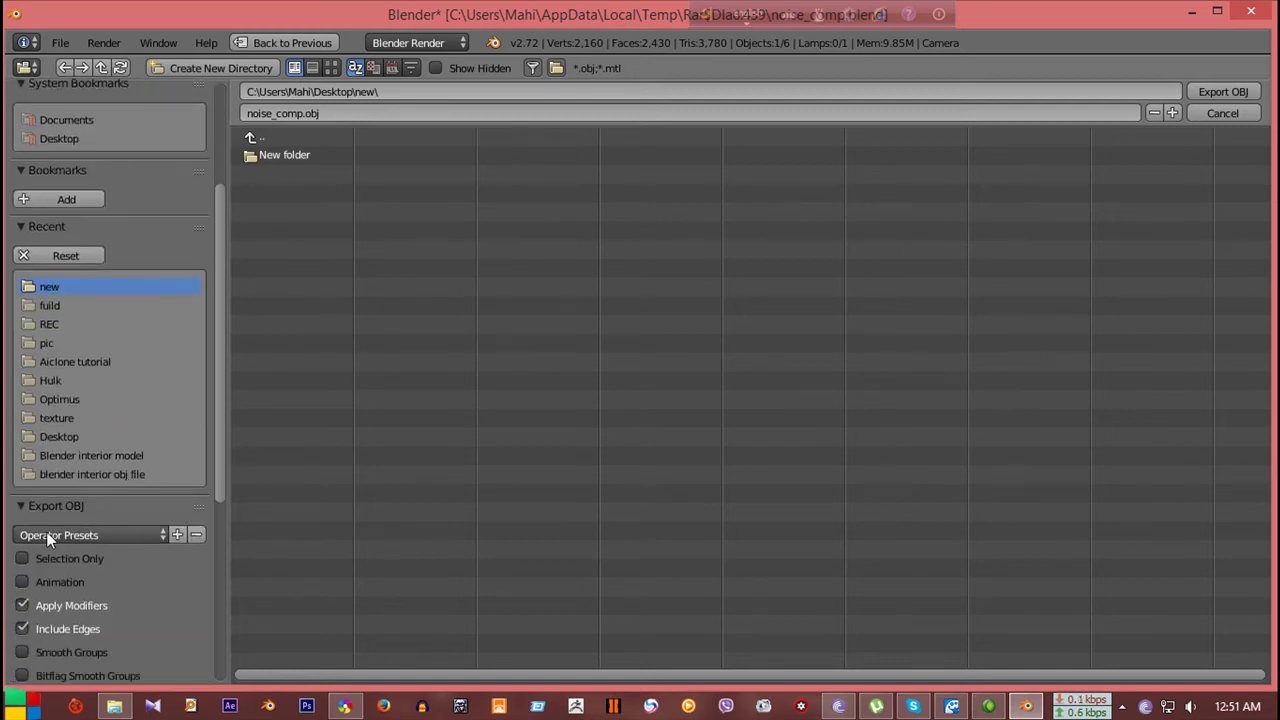
left_click(22, 583)
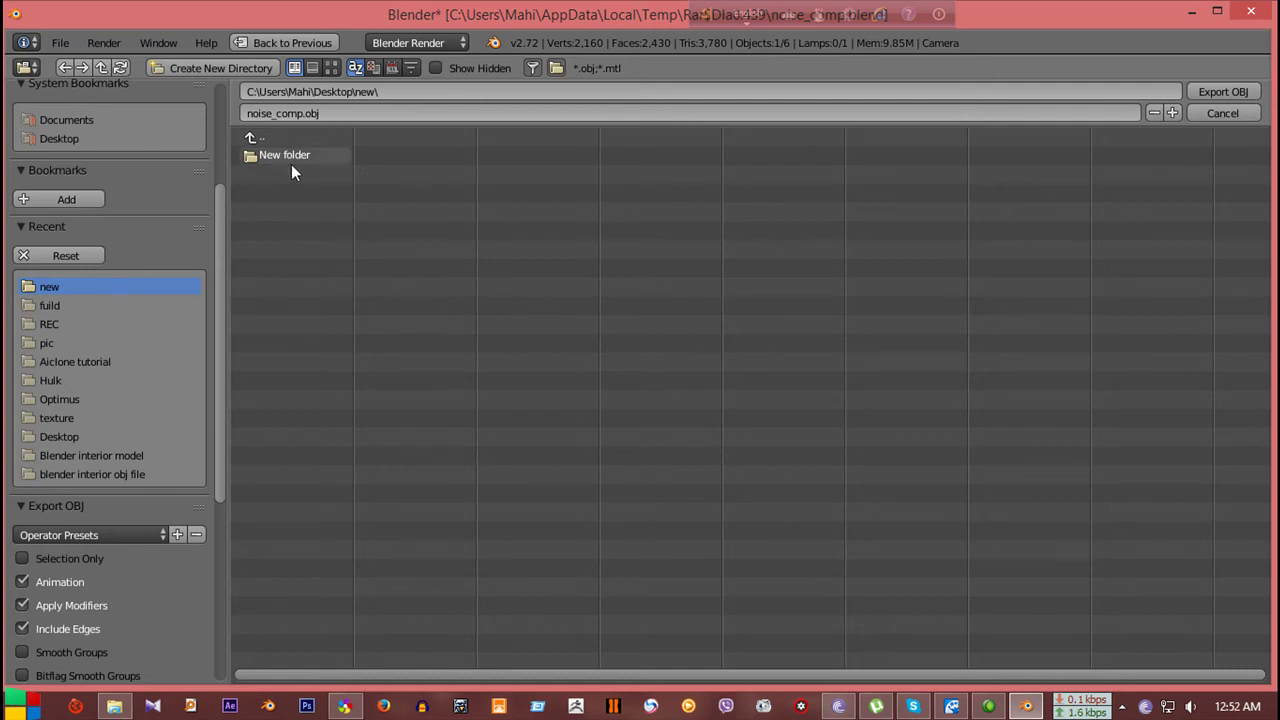
left_click(1211, 108)
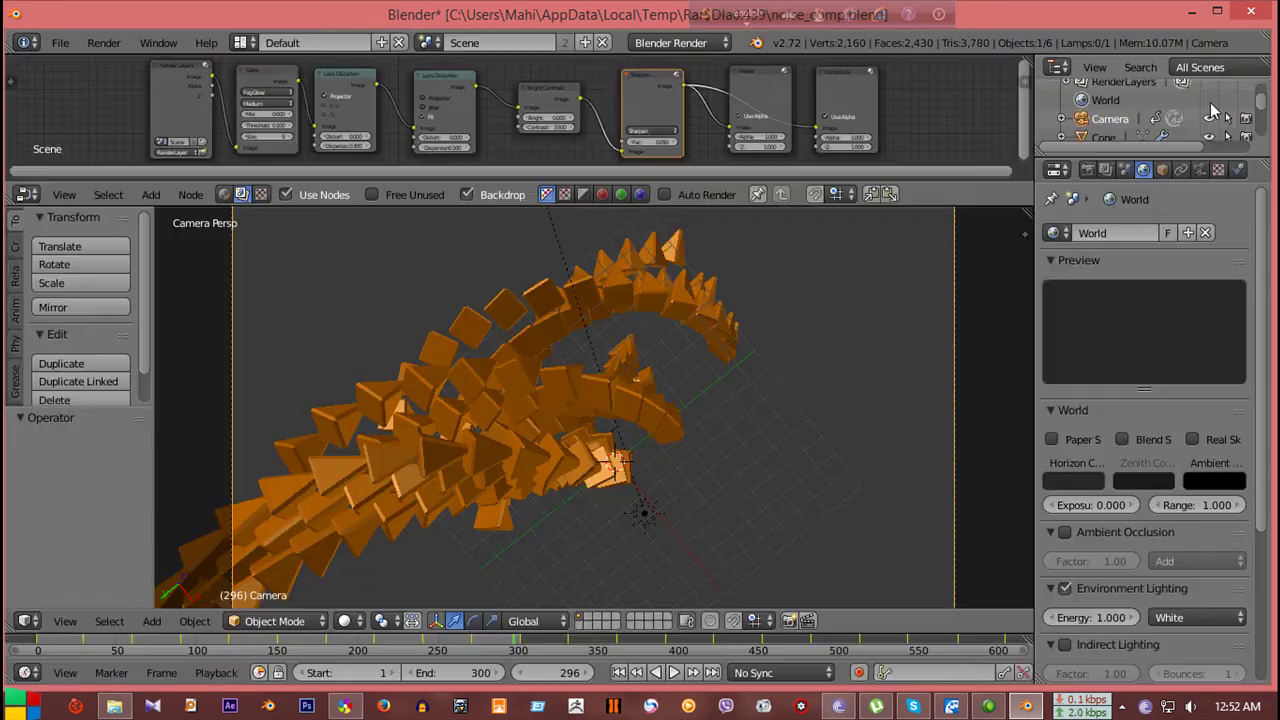
- Start another Wavefront OBJ export from Blender's File menu
left_click(58, 44)
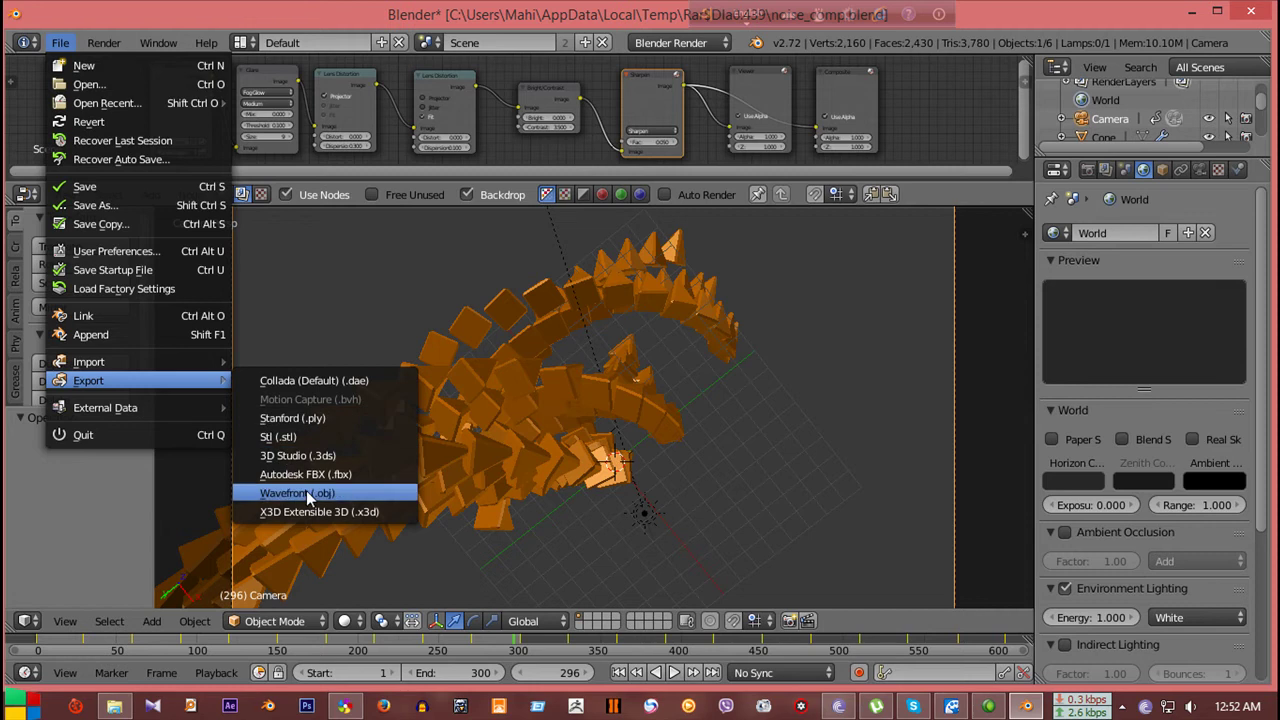
left_click(307, 494)
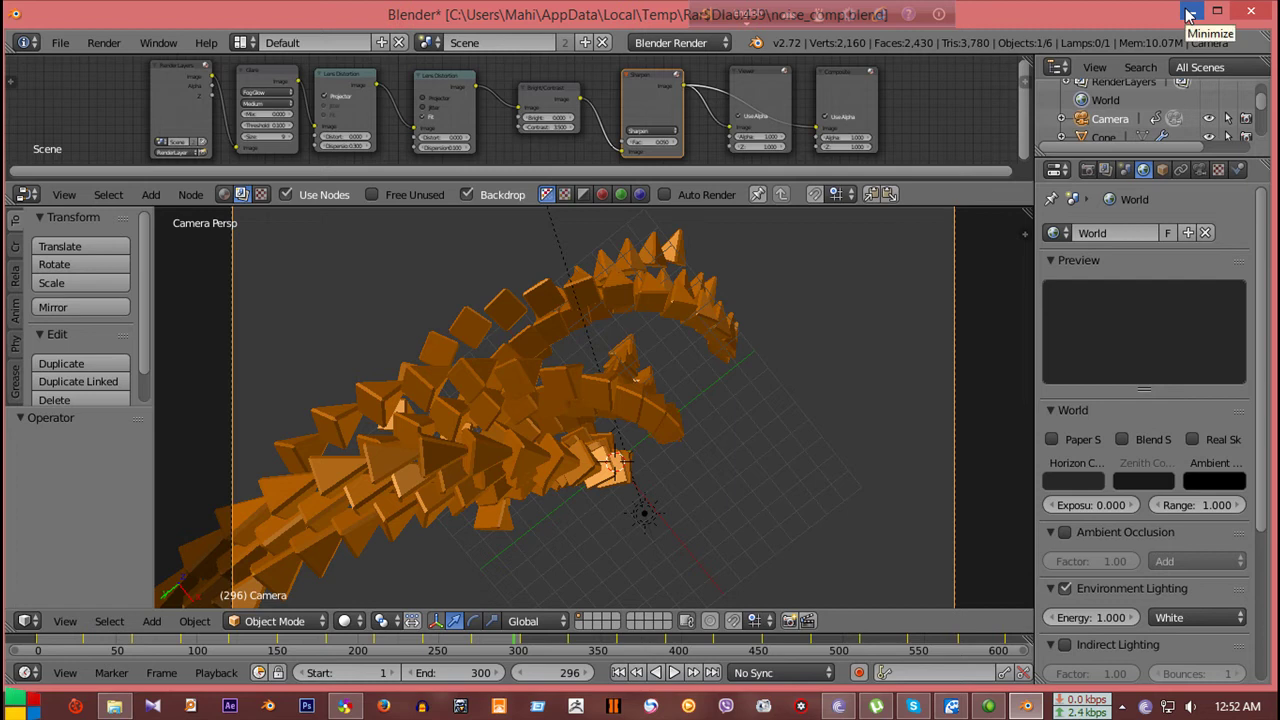
left_click(1189, 13)
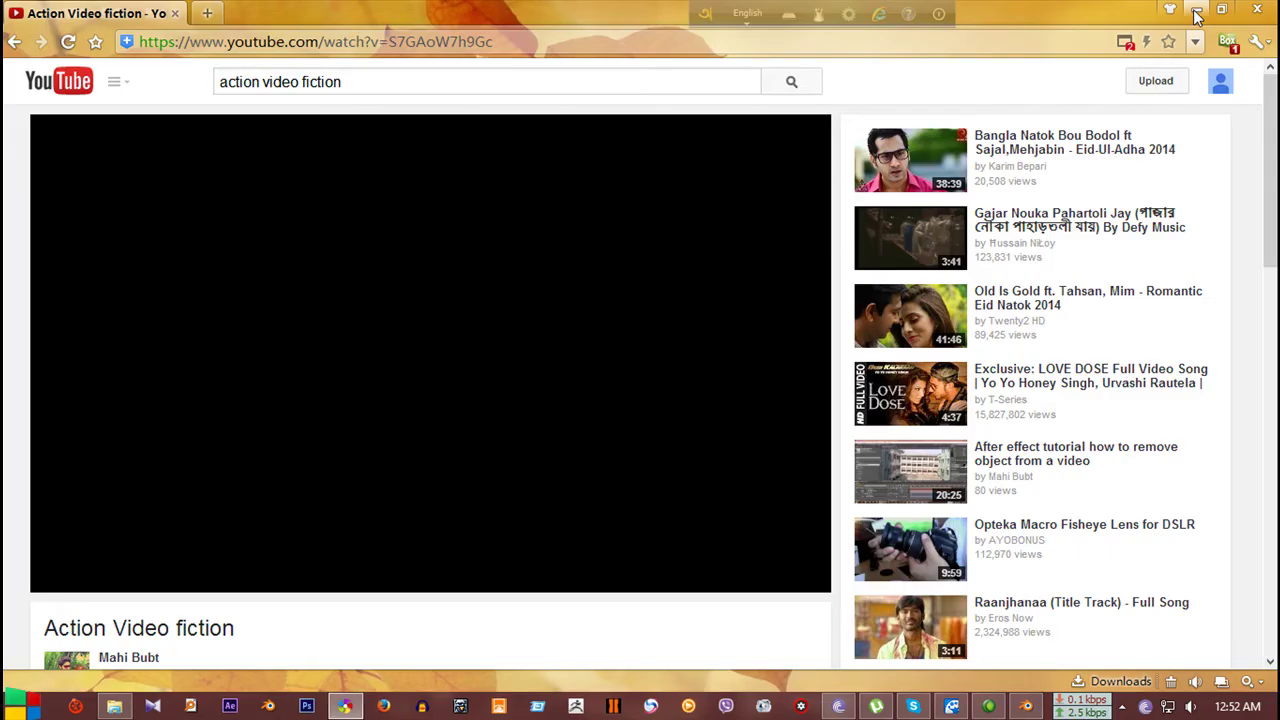
left_click(1193, 13)
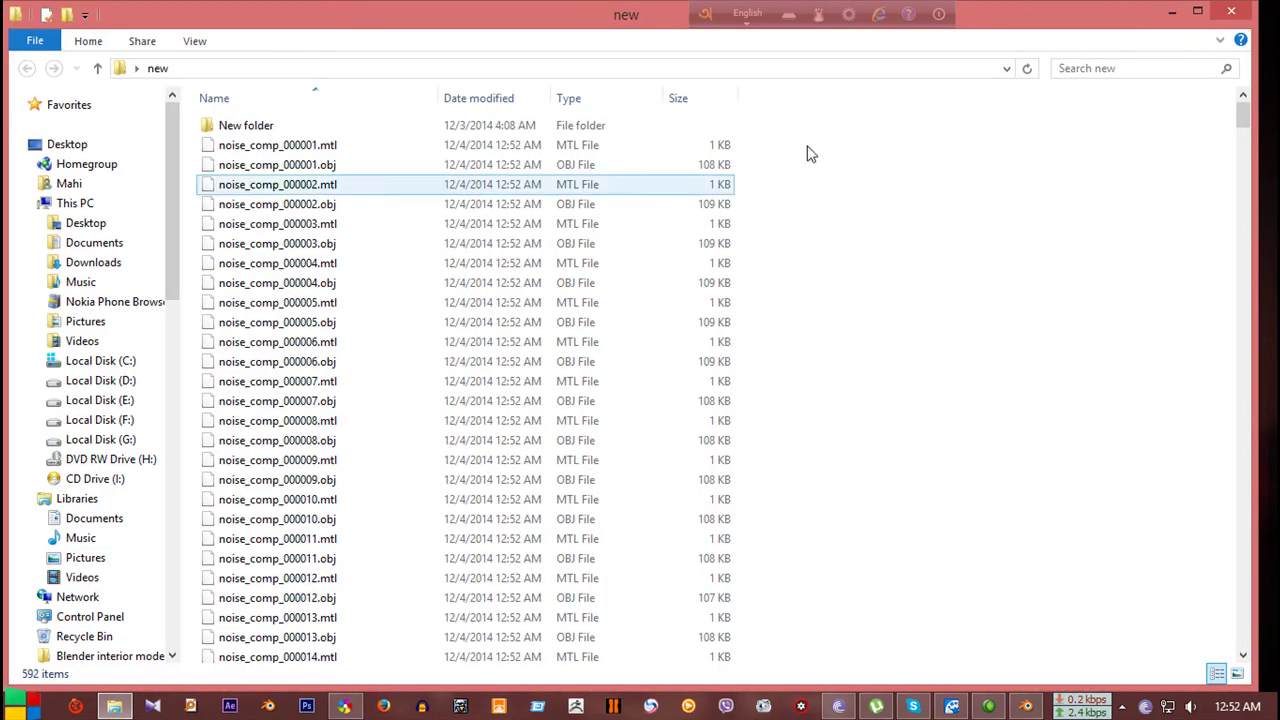
scroll(750, 330, "down", 4)
scroll(751, 349, "down", 4)
scroll(754, 354, "down", 4)
scroll(751, 369, "down", 5)
scroll(750, 385, "down", 3)
scroll(790, 430, "down", 3)
scroll(805, 455, "down", 3)
scroll(806, 467, "down", 4)
scroll(805, 467, "down", 7)
scroll(805, 470, "down", 4)
scroll(805, 480, "down", 6)
scroll(806, 487, "down", 5)
mouse_move(1240, 277)
left_mouse_down()
mouse_move(1237, 606)
mouse_move(1248, 577)
mouse_move(1250, 100)
mouse_move(1248, 645)
mouse_move(1245, 95)
left_mouse_up()
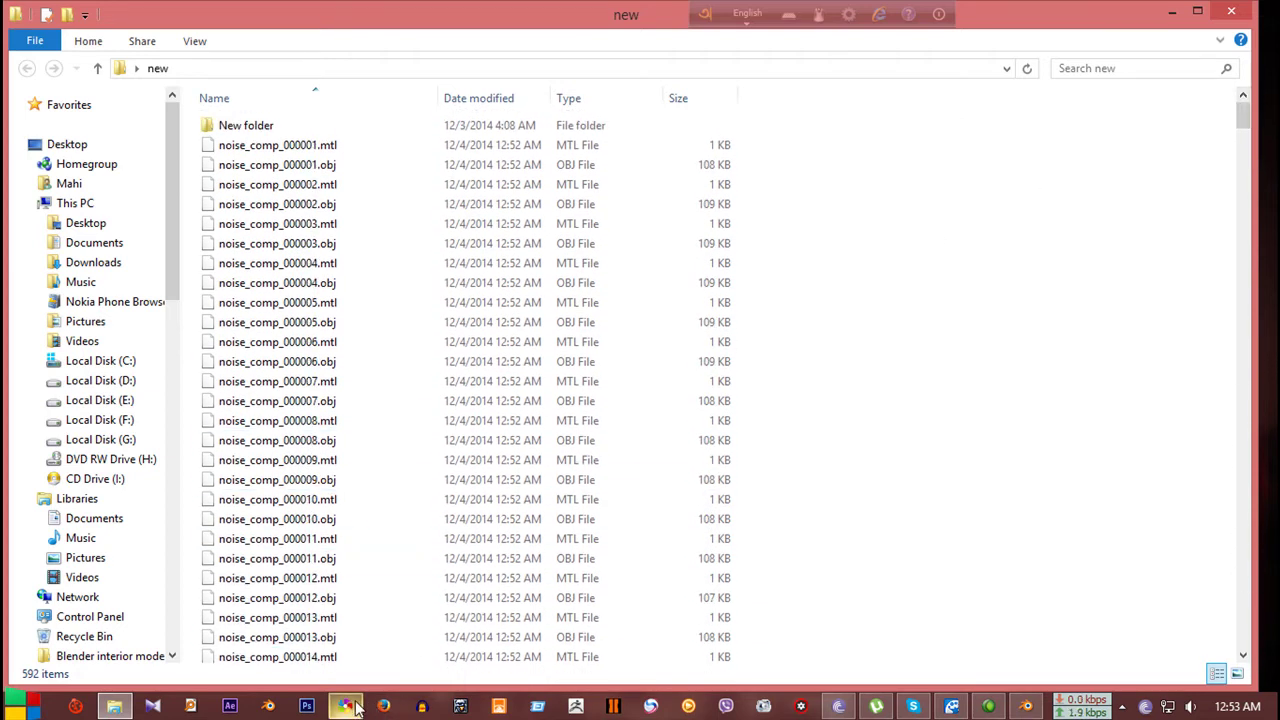
left_click(1026, 708)
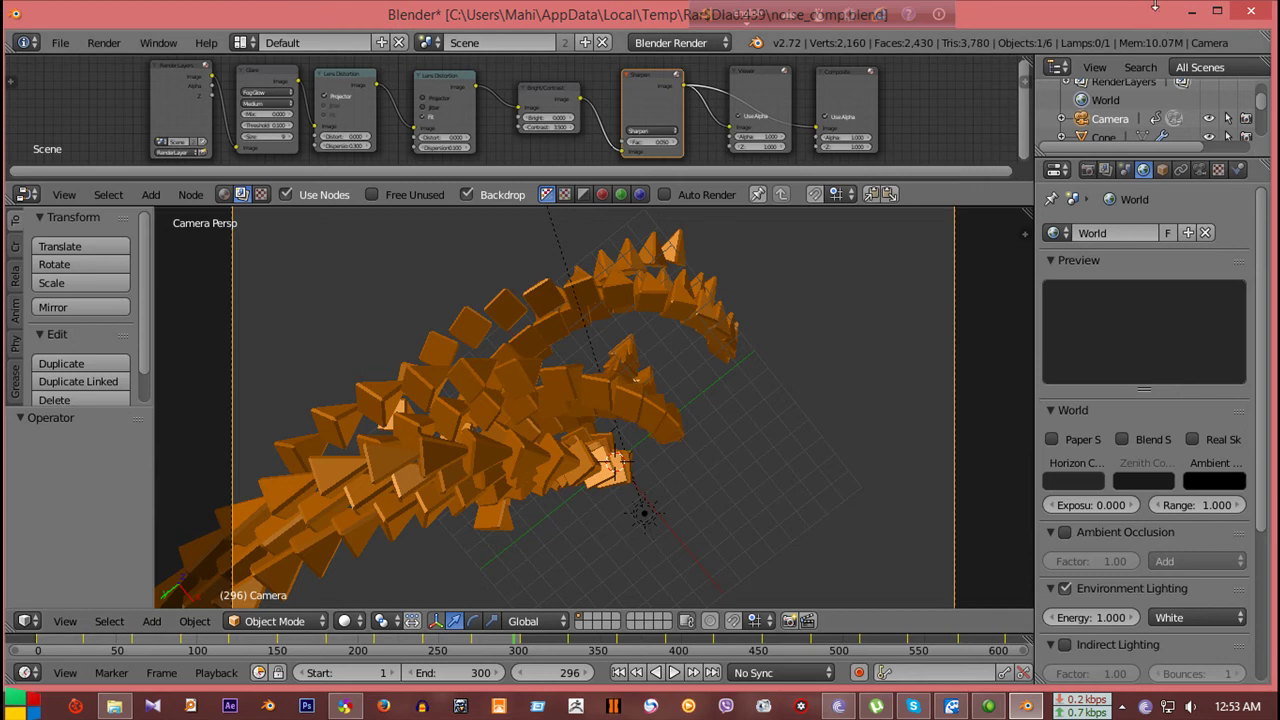
- Quit Blender without saving the changes
left_click(1256, 11)
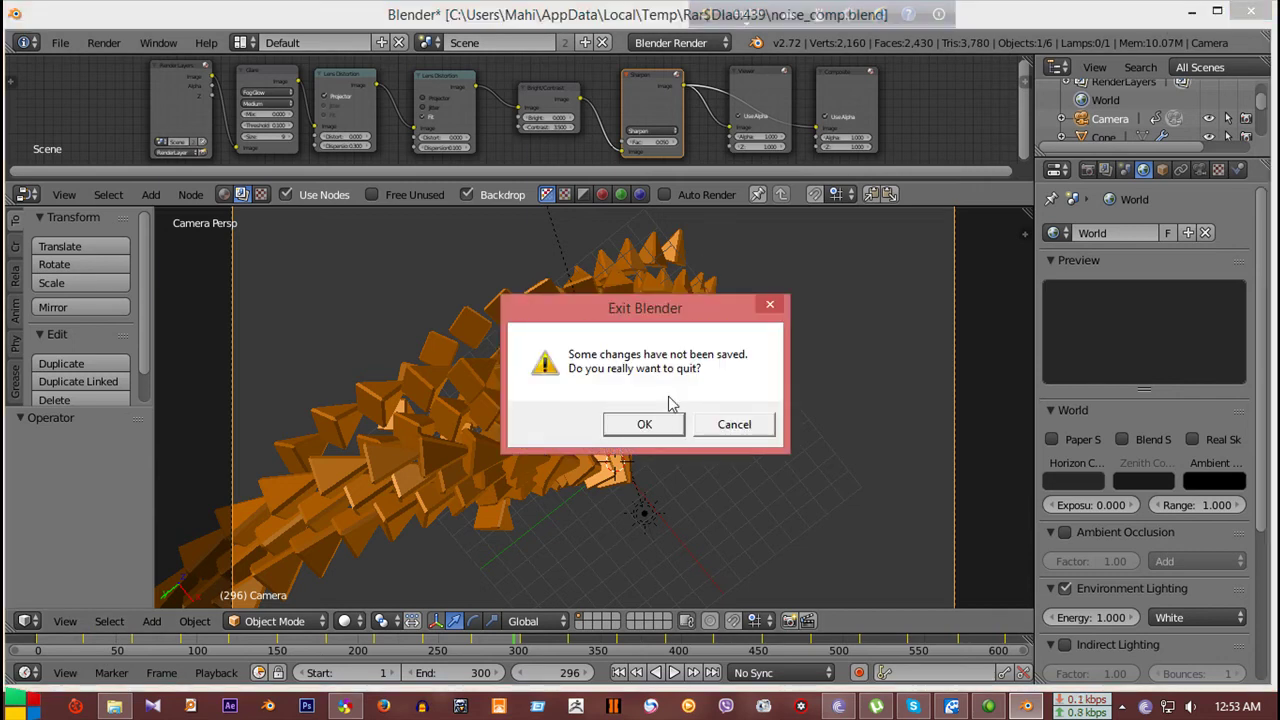
left_click(646, 424)
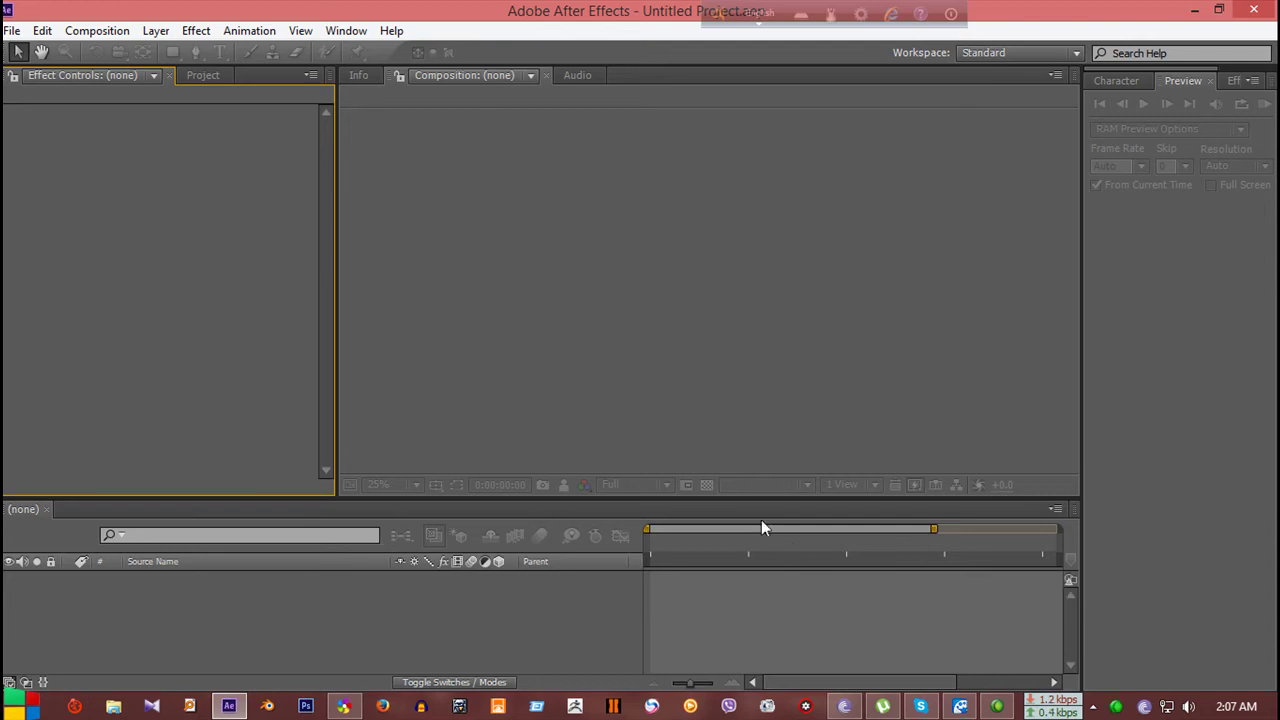
- Create a new 1920×1088, 30 fps composition named Comp 1
left_click(106, 30)
left_click(124, 55)
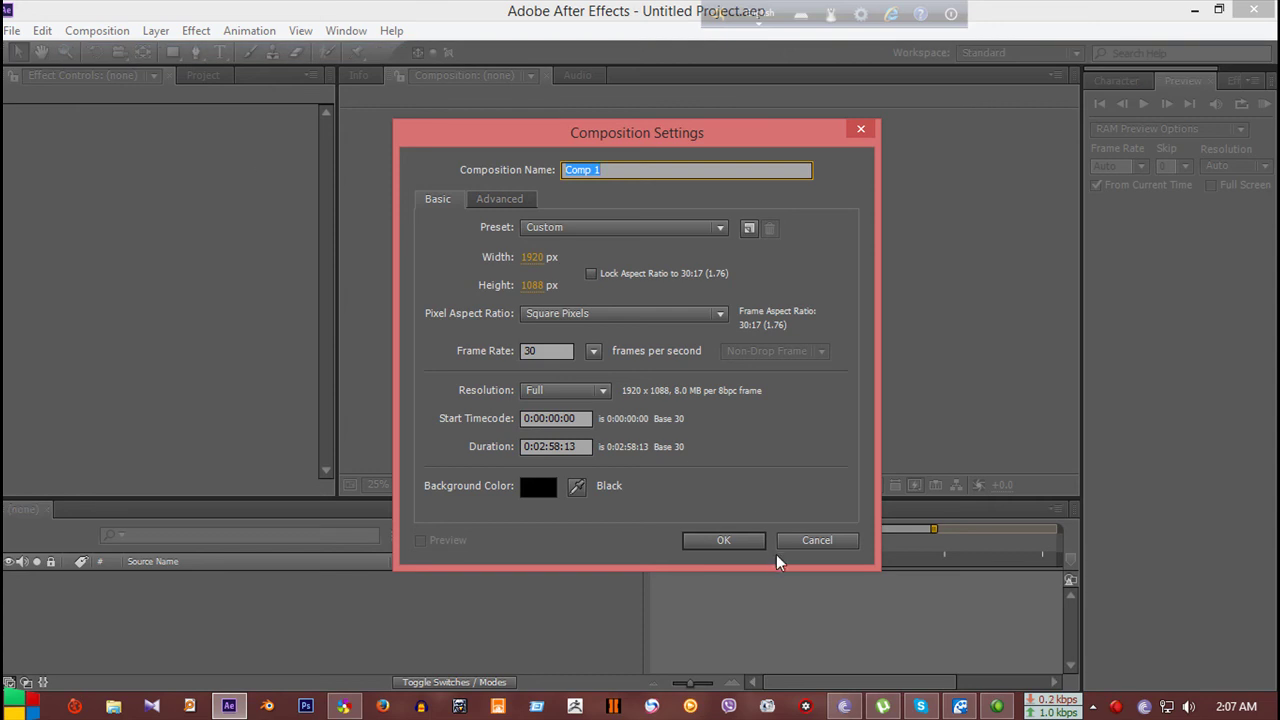
left_click(728, 543)
- Add a full-frame White Solid 1 layer to Comp 1
right_click(142, 605)
mouse_move(185, 405)
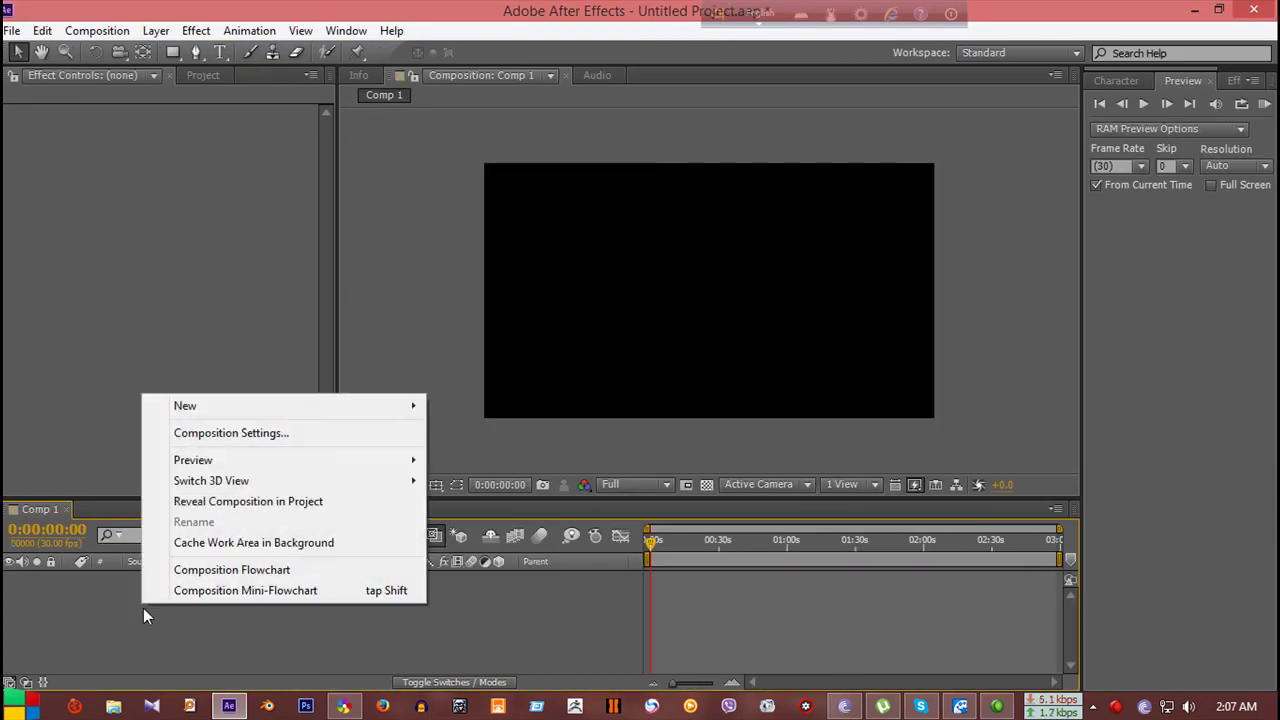
left_click(494, 452)
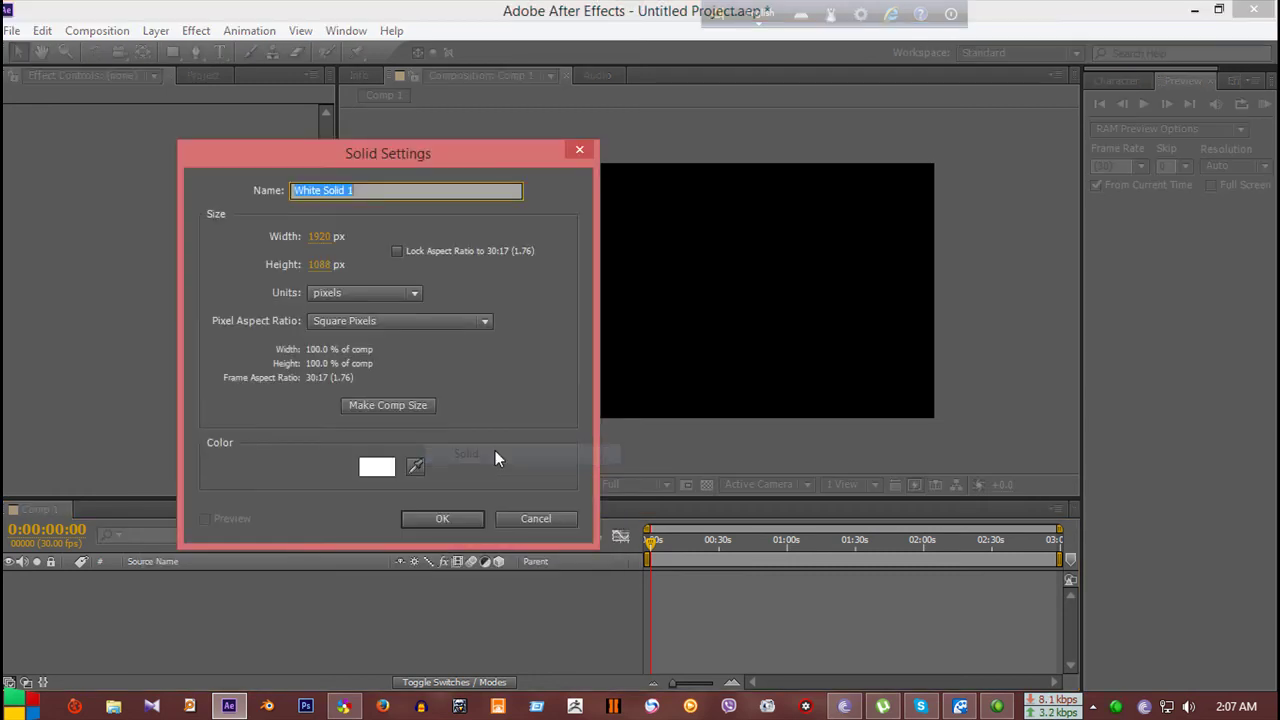
left_click(432, 515)
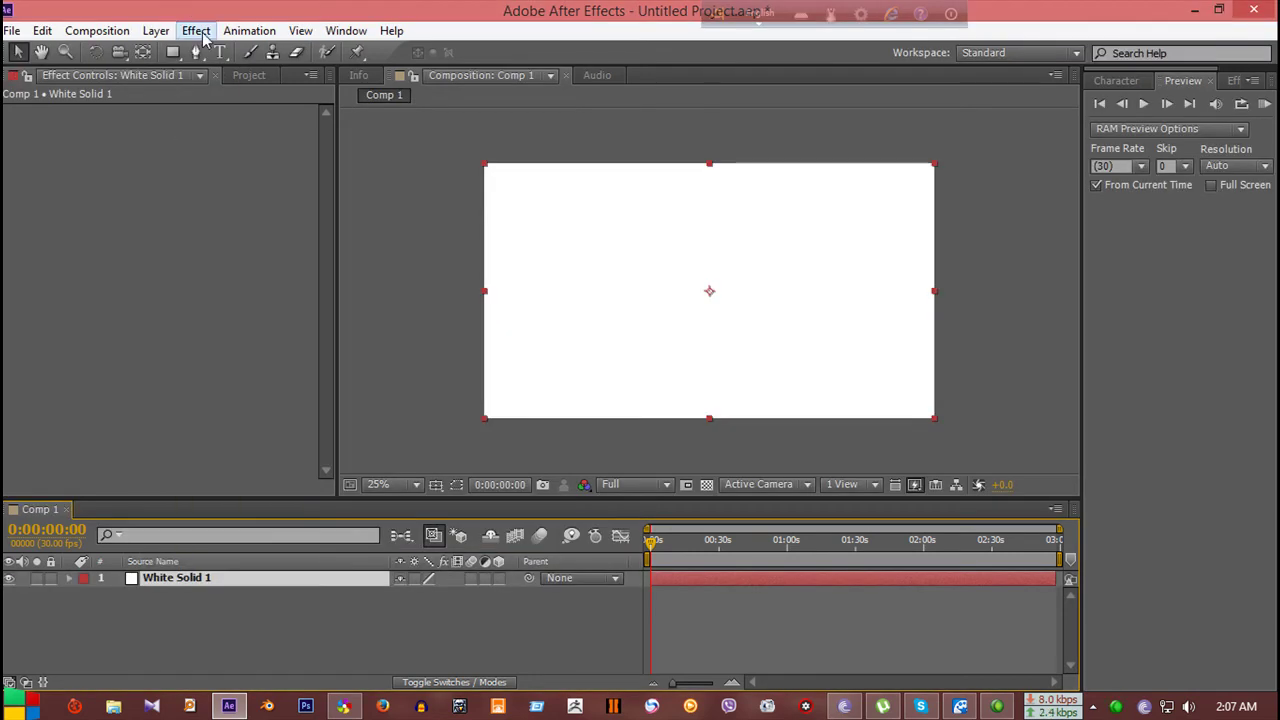
- Apply Video Copilot's Element effect to White Solid 1 and open its Scene Setup
left_click(197, 31)
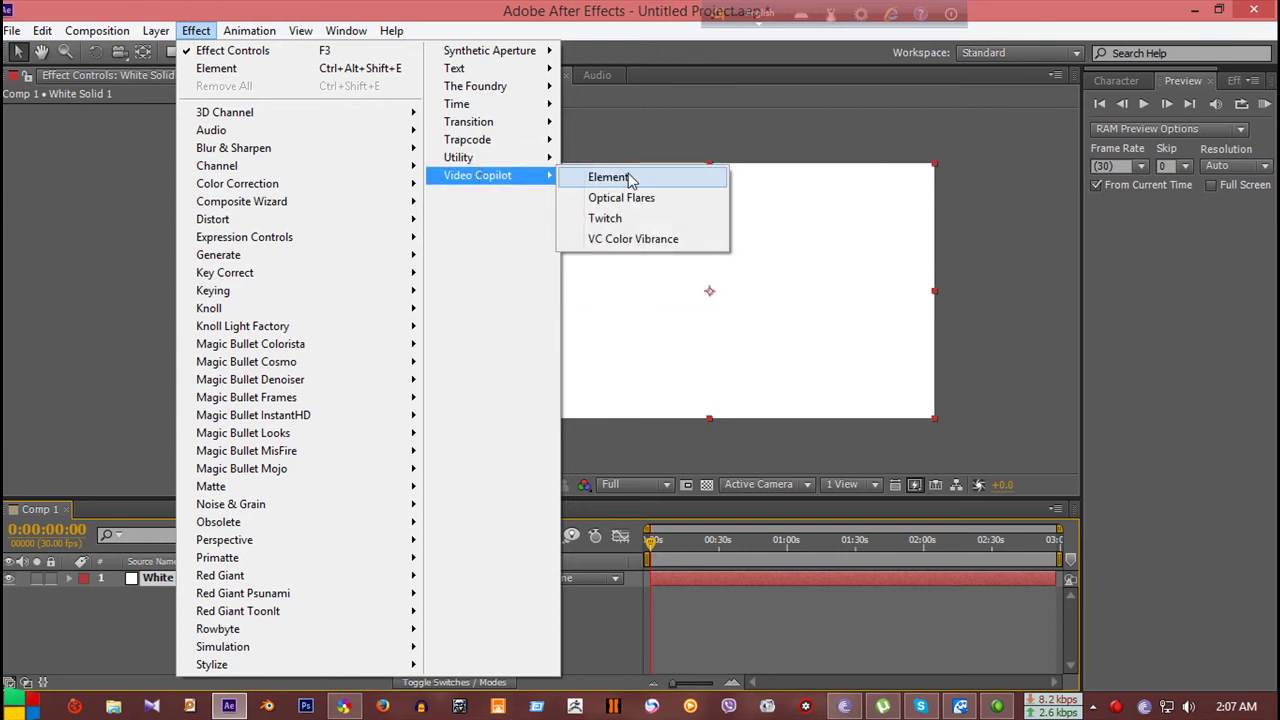
mouse_move(478, 175)
left_click(628, 177)
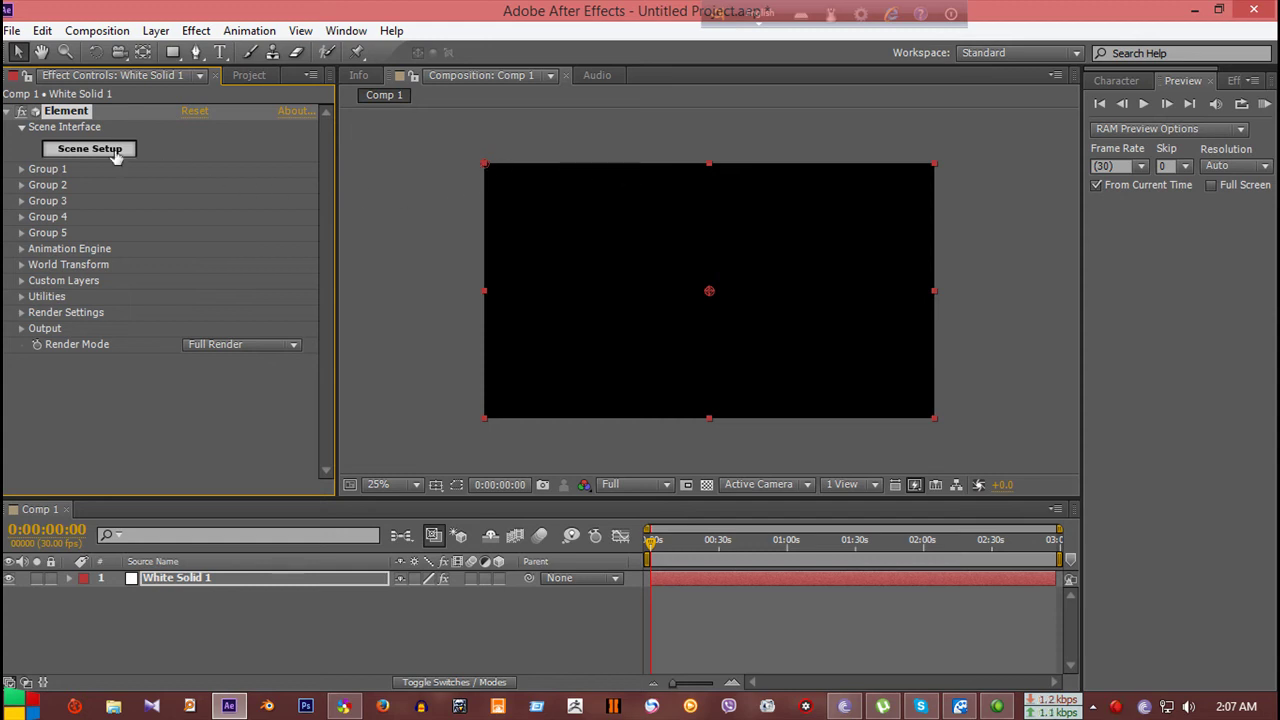
left_click(104, 156)
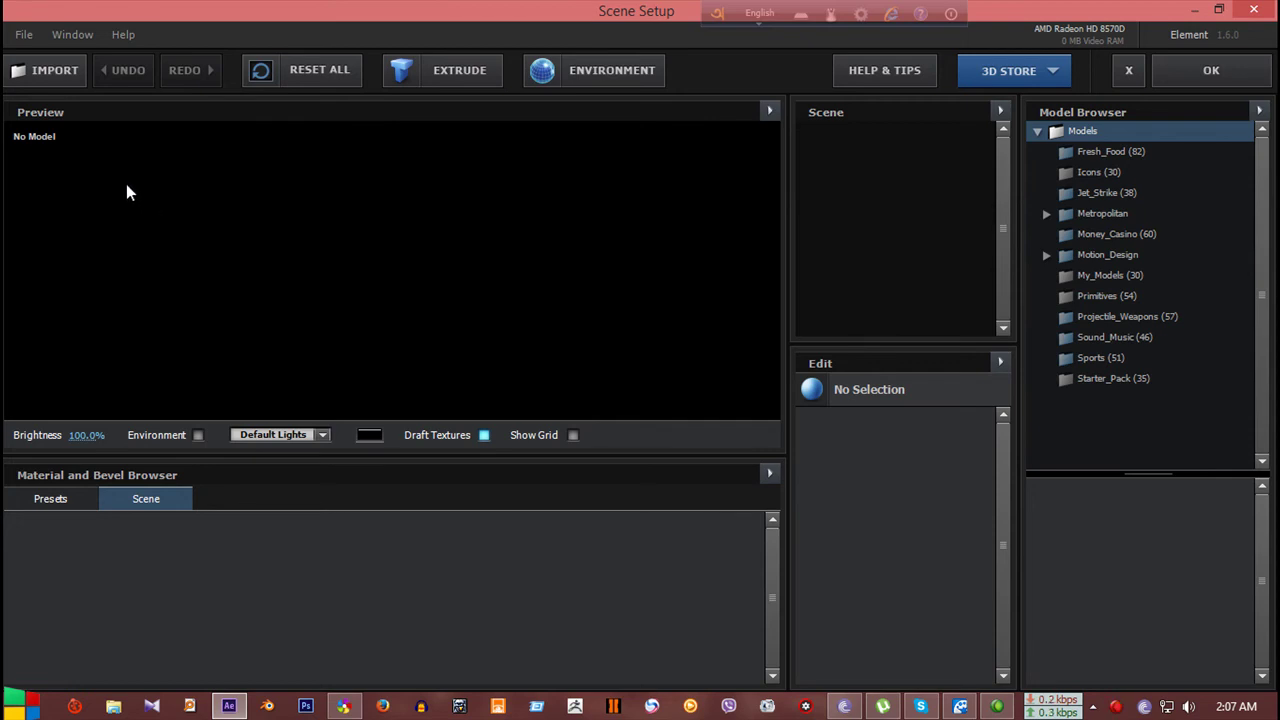
- Choose File > Import 3D Sequence in Element's Scene Setup
left_click(25, 38)
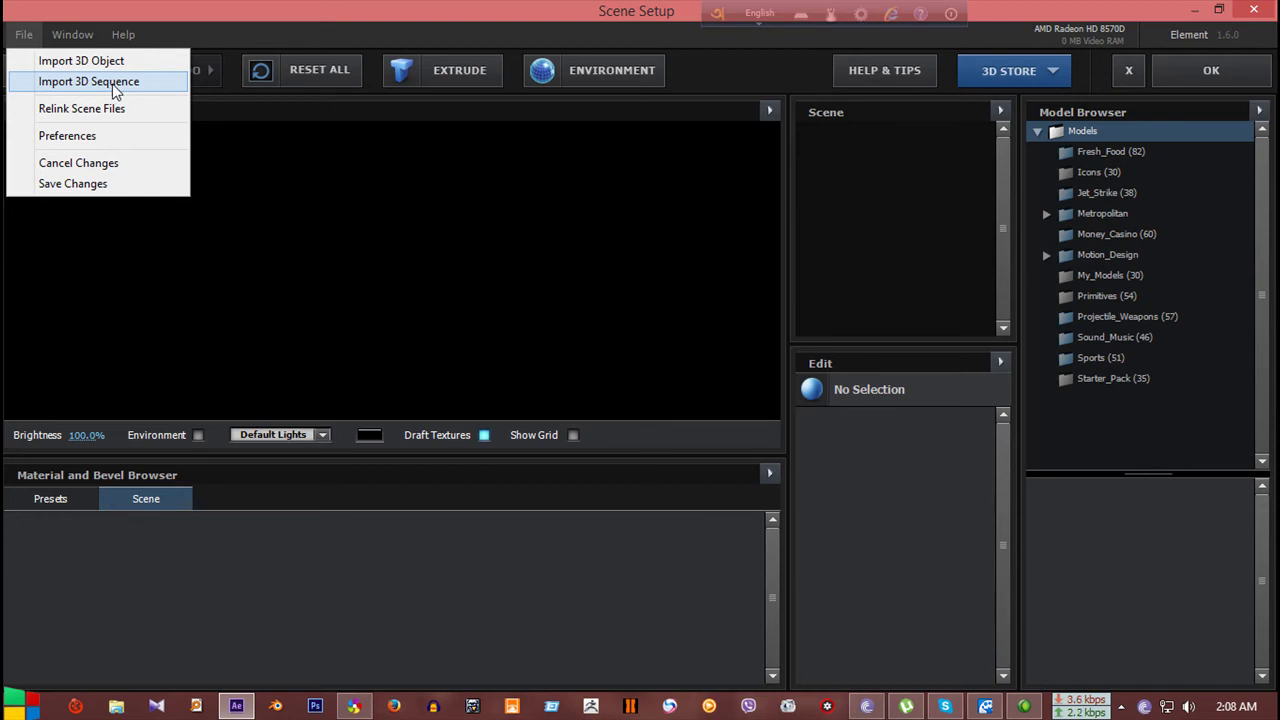
left_click(115, 92)
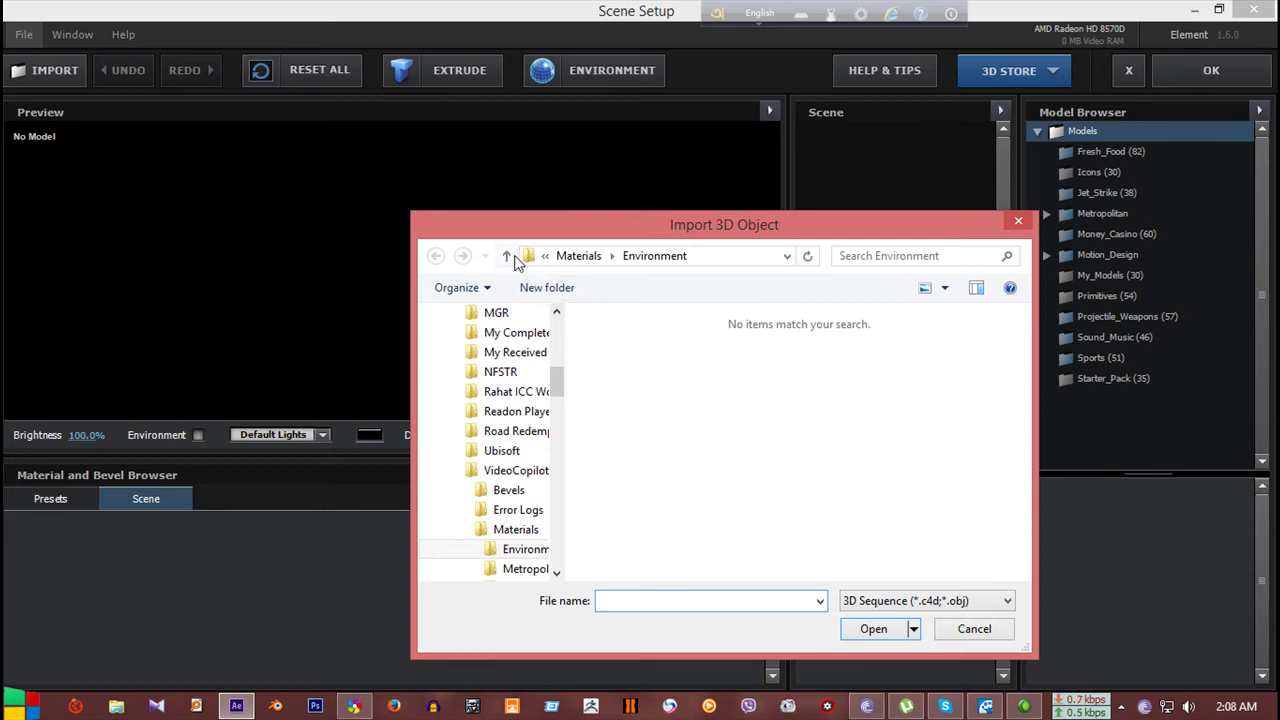
- Import noise_comp_000001.obj from the Desktop 'new' folder as an OBJ sequence, frames 1–300
left_click_drag(560, 386, 560, 325)
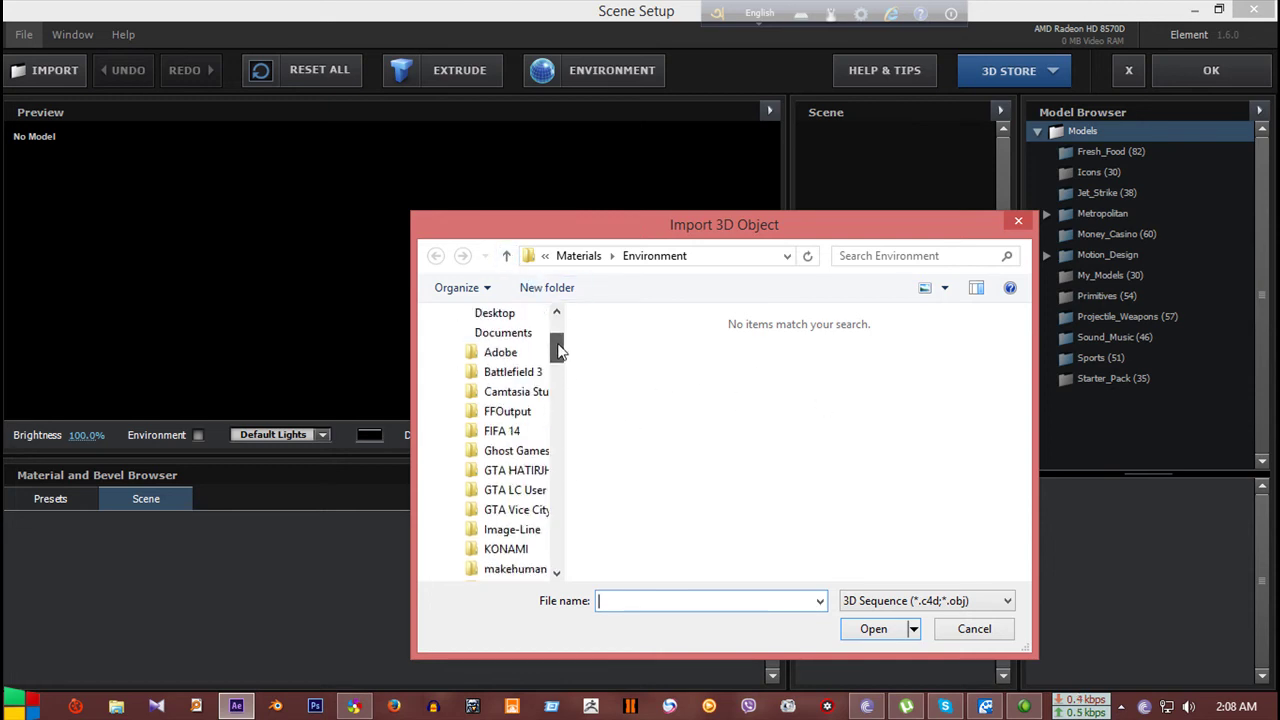
left_click(478, 363)
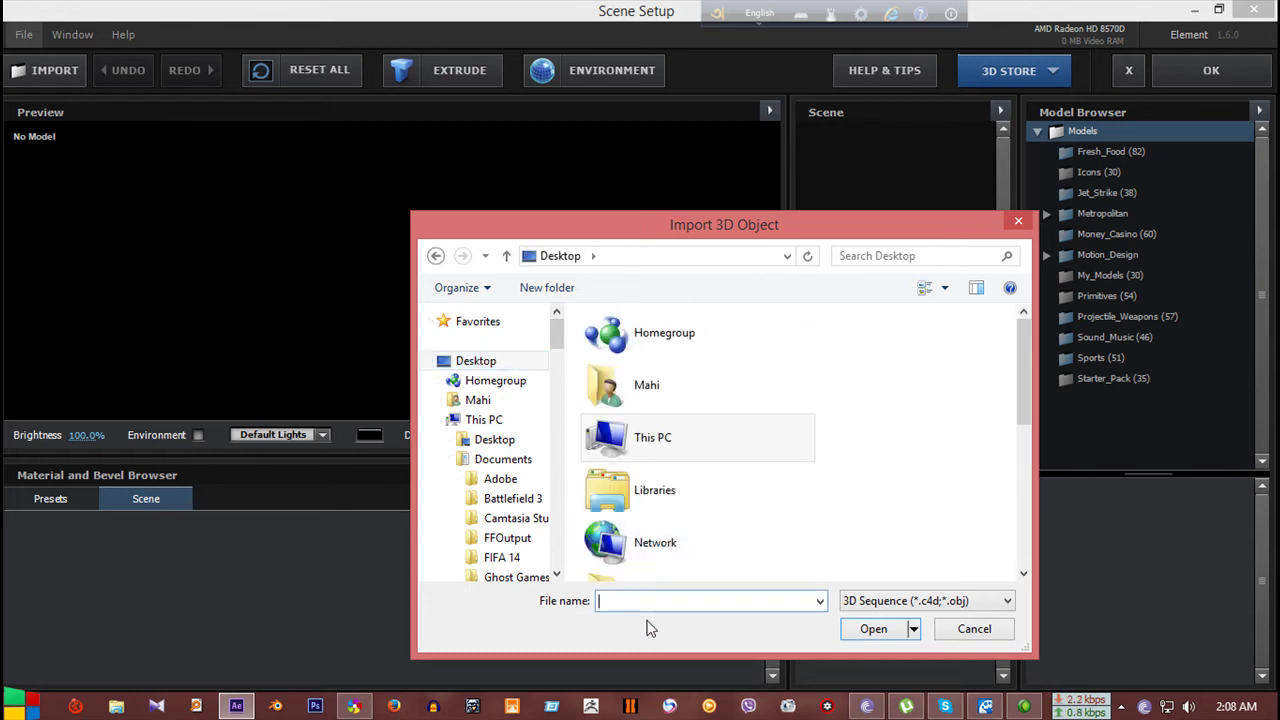
type("my")
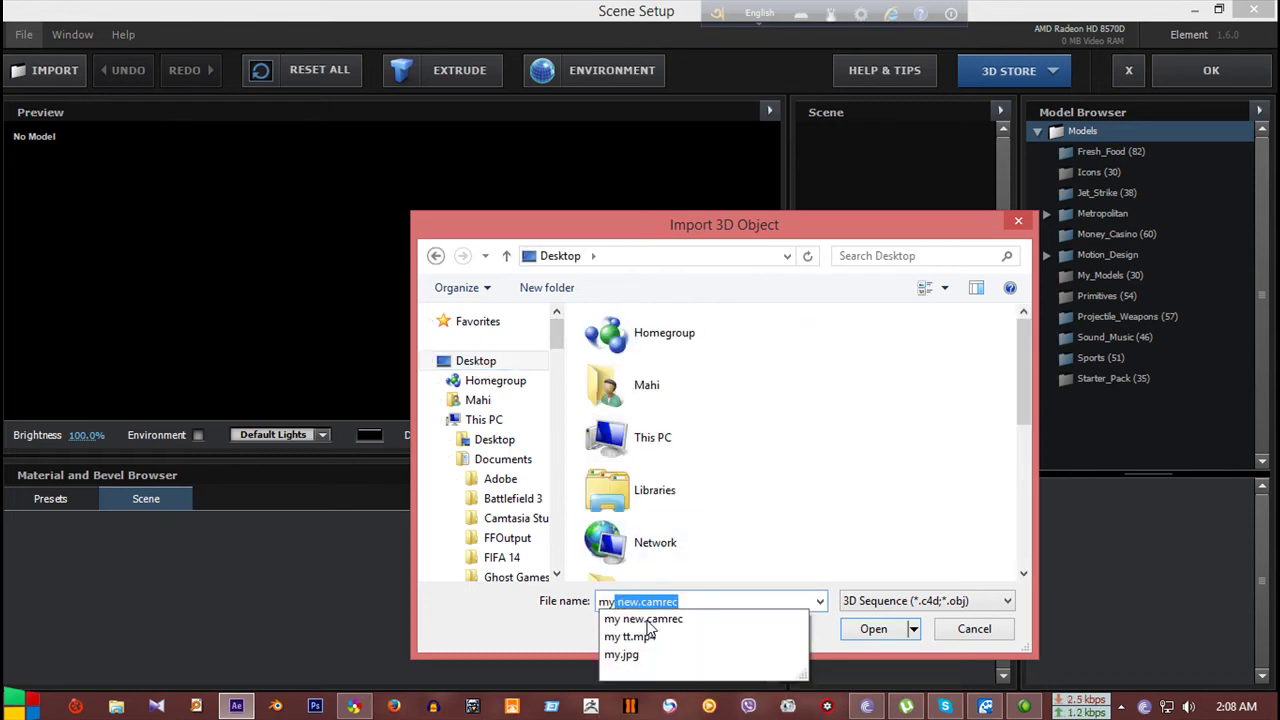
key("BackSpace")
key("BackSpace")
key("BackSpace")
type("new")
key("Return")
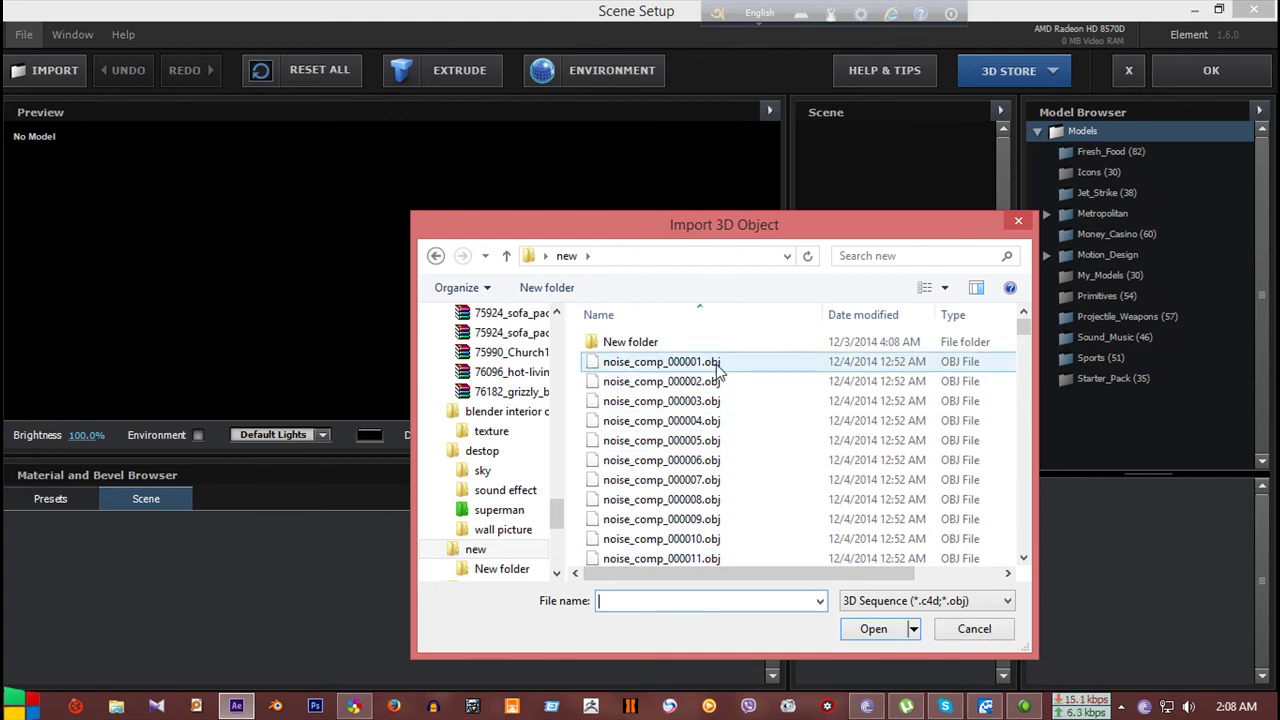
mouse_move(1022, 331)
left_mouse_down()
mouse_move(1014, 424)
mouse_move(1027, 530)
mouse_move(1017, 328)
left_mouse_up()
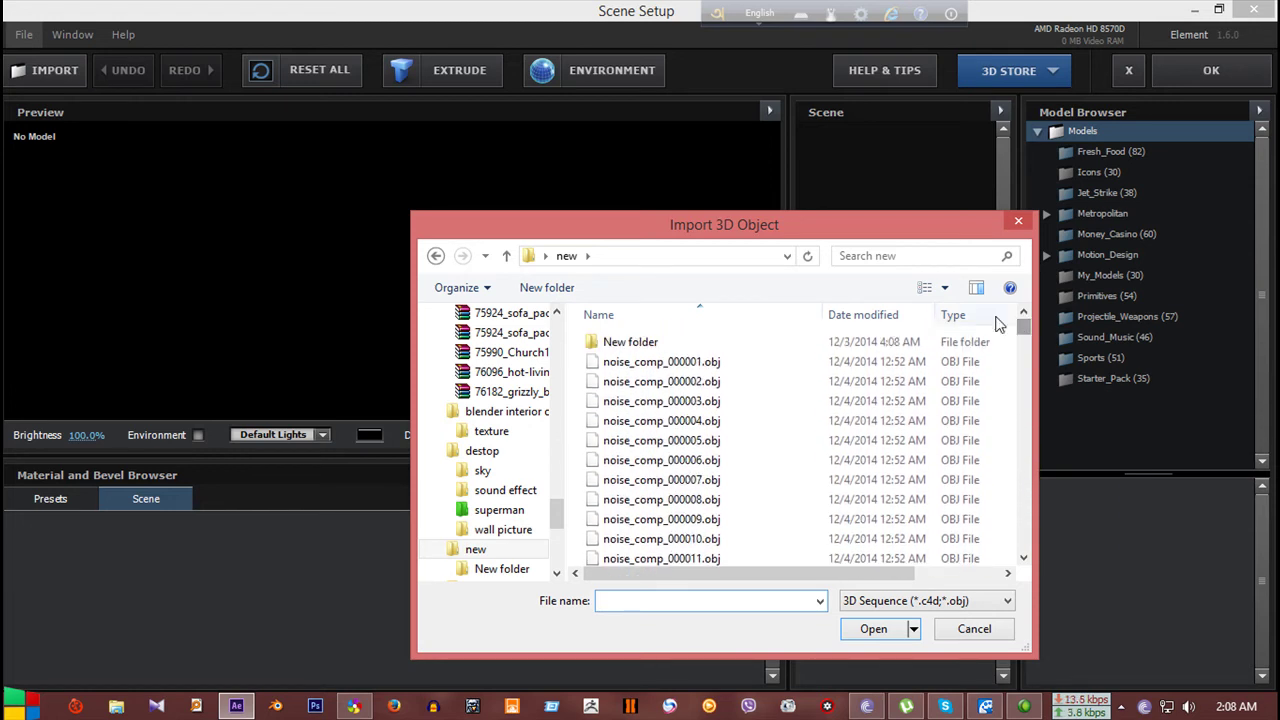
mouse_move(661, 362)
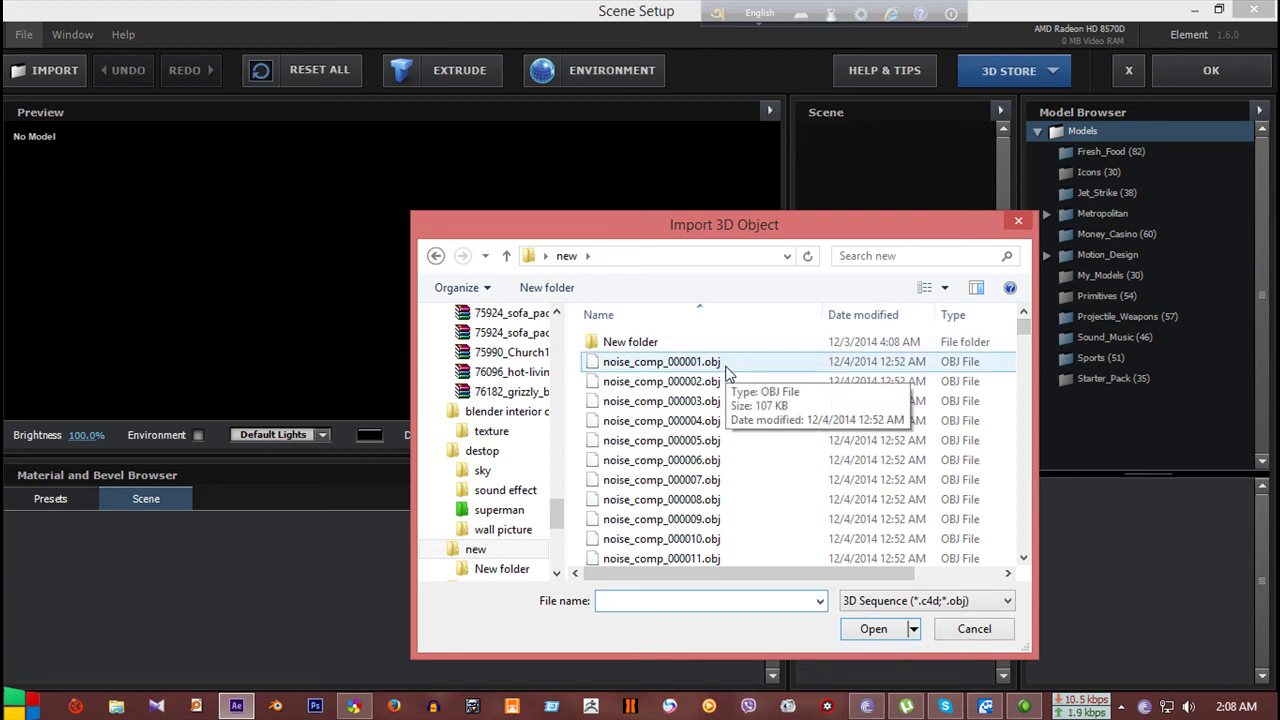
left_click(728, 368)
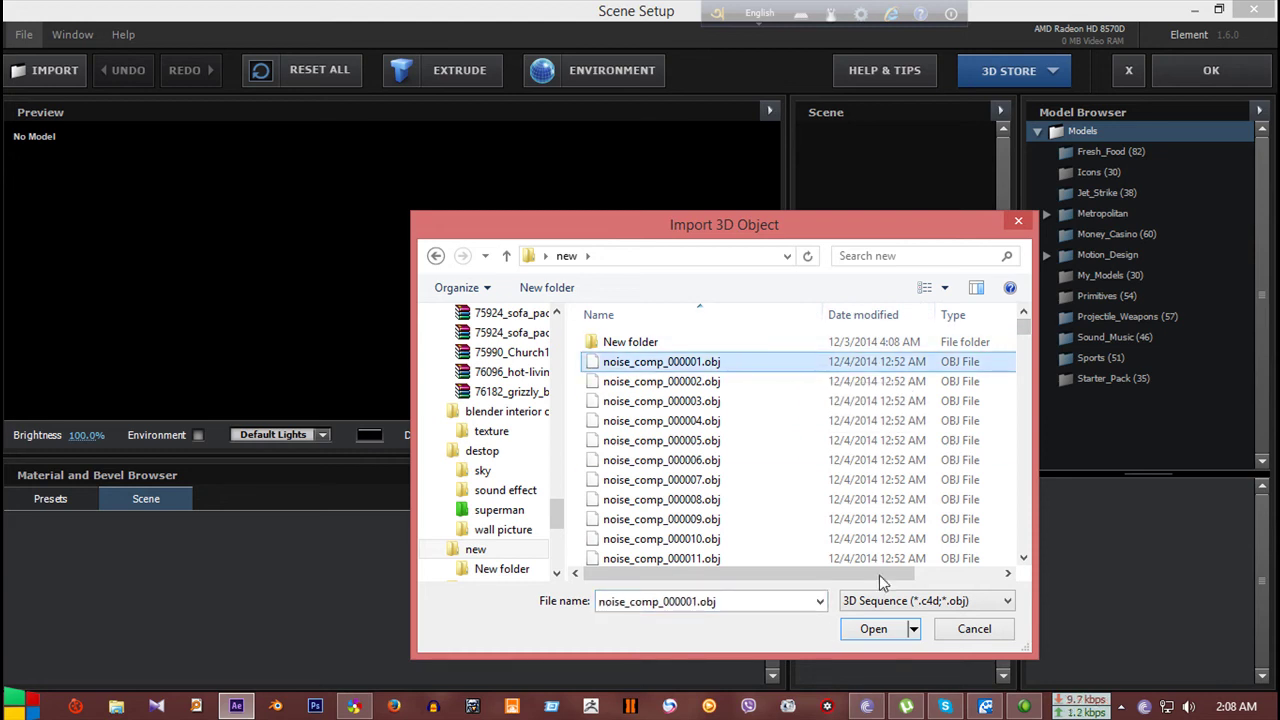
left_click(895, 630)
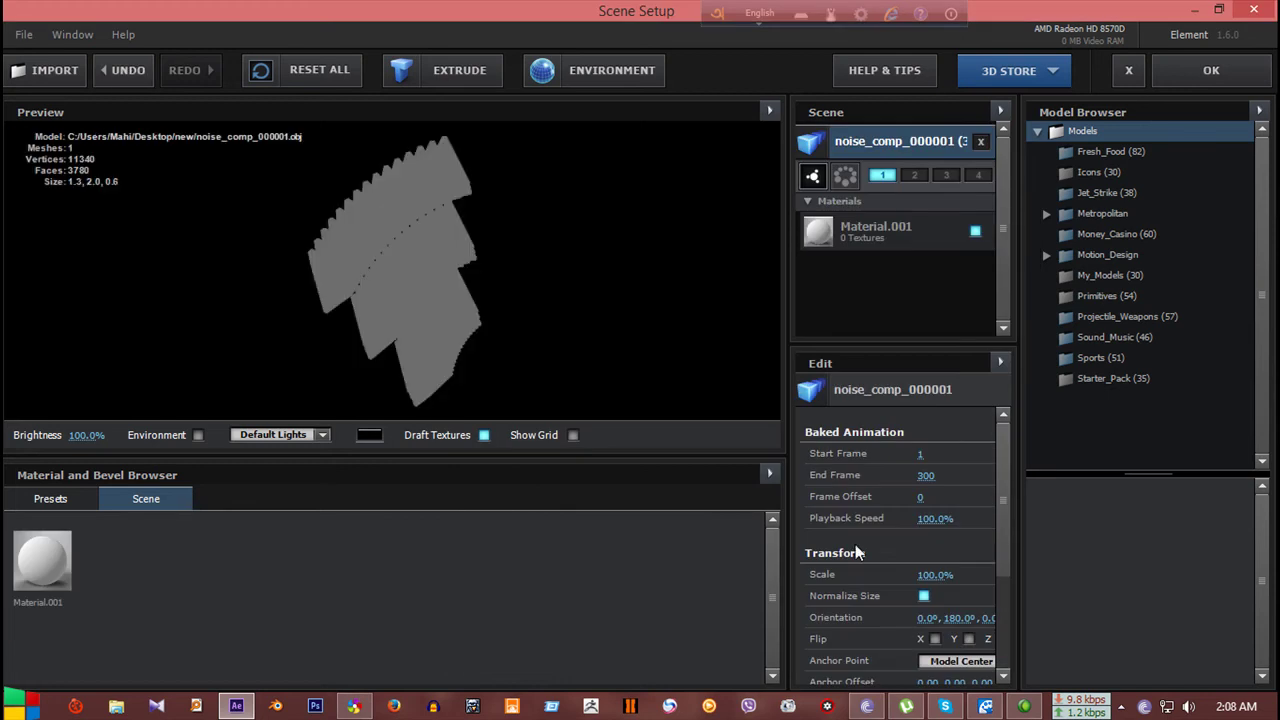
- Enable Auto Normals on noise_comp_000001 so the model shades smoothly in white
mouse_move(413, 307)
left_mouse_down()
mouse_move(435, 310)
mouse_move(524, 240)
mouse_move(536, 334)
mouse_move(419, 263)
mouse_move(584, 317)
mouse_move(440, 268)
mouse_move(479, 295)
left_mouse_up()
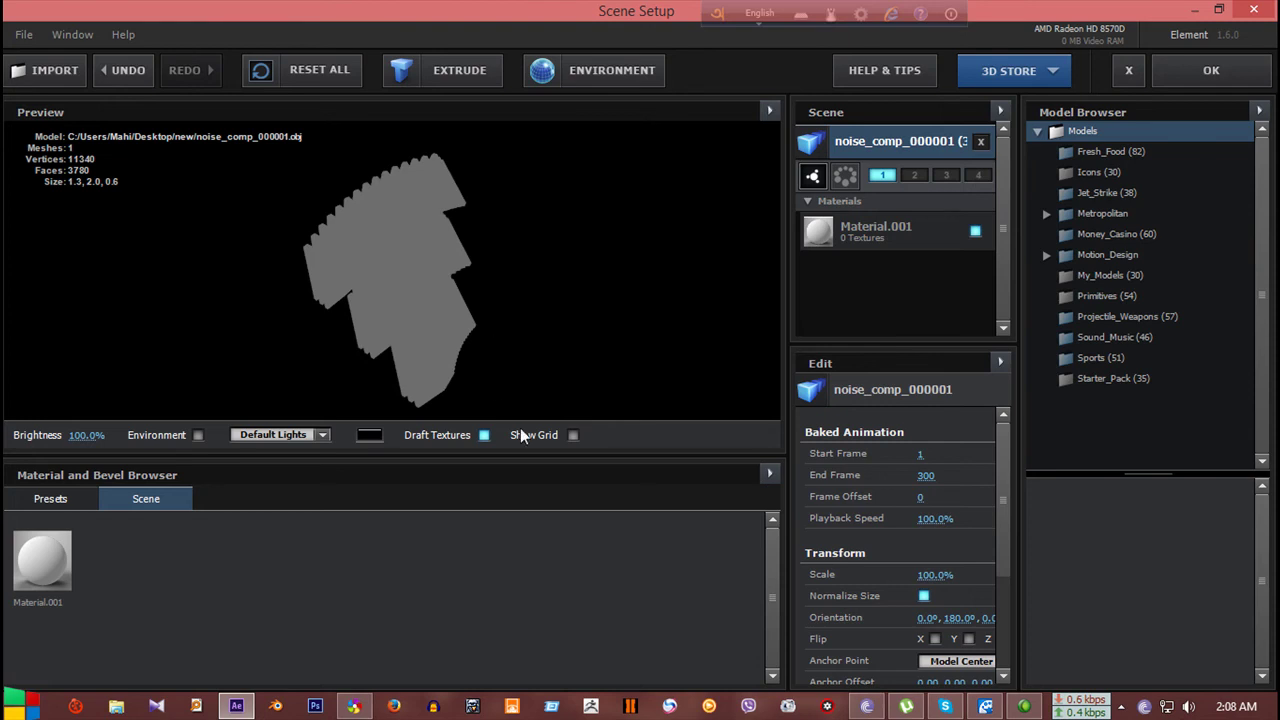
scroll(886, 500, "down", 3)
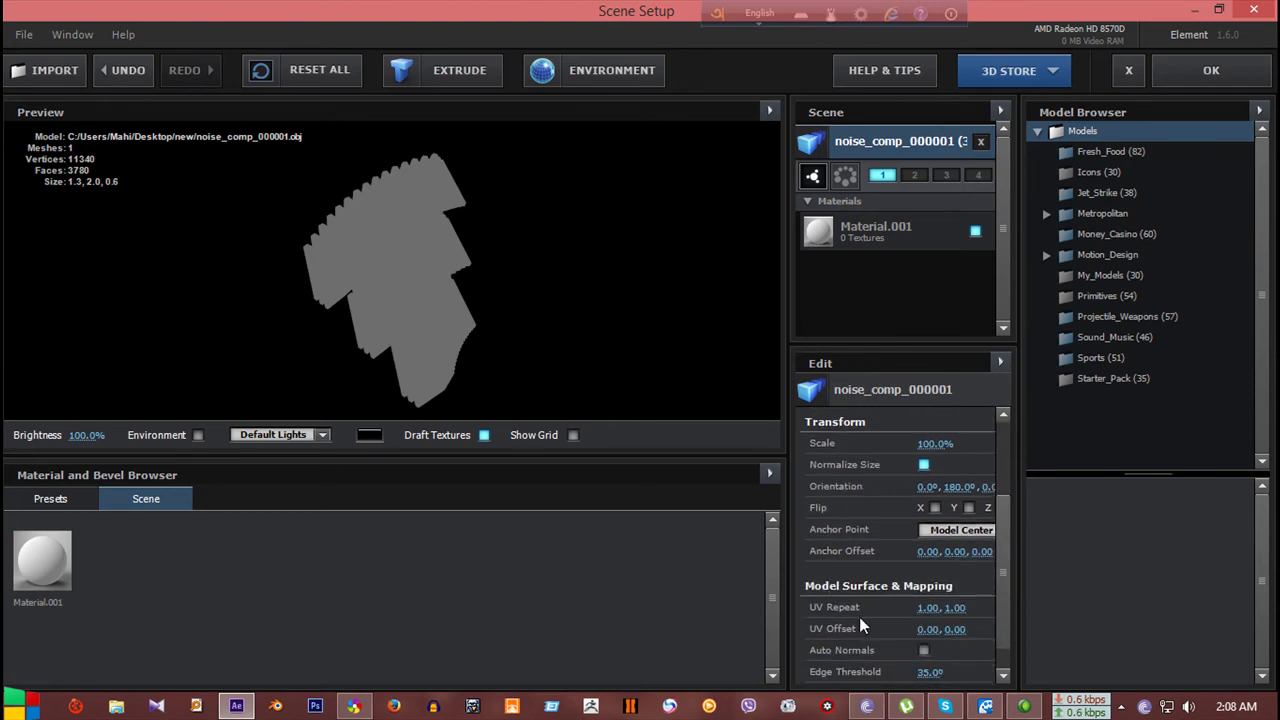
scroll(861, 580, "down", 1)
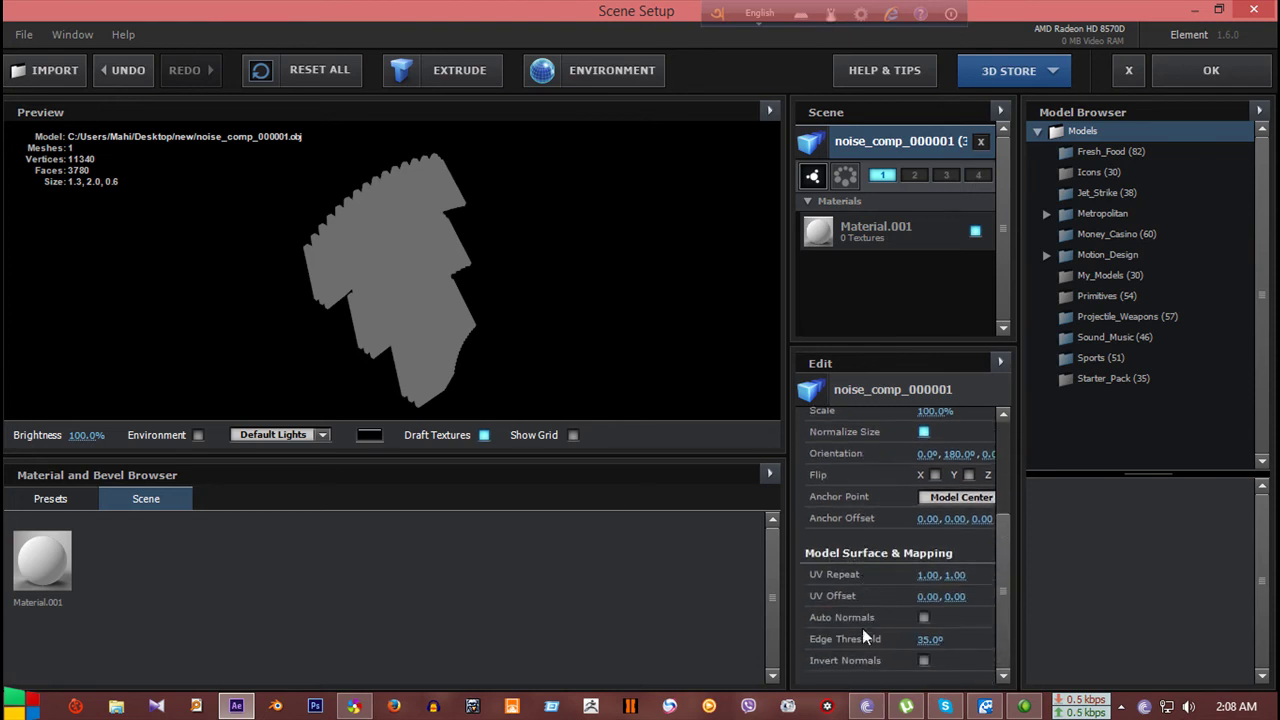
left_click(923, 617)
mouse_move(628, 394)
left_mouse_down()
mouse_move(511, 294)
mouse_move(406, 320)
mouse_move(550, 310)
mouse_move(459, 234)
mouse_move(387, 242)
mouse_move(403, 303)
left_mouse_up()
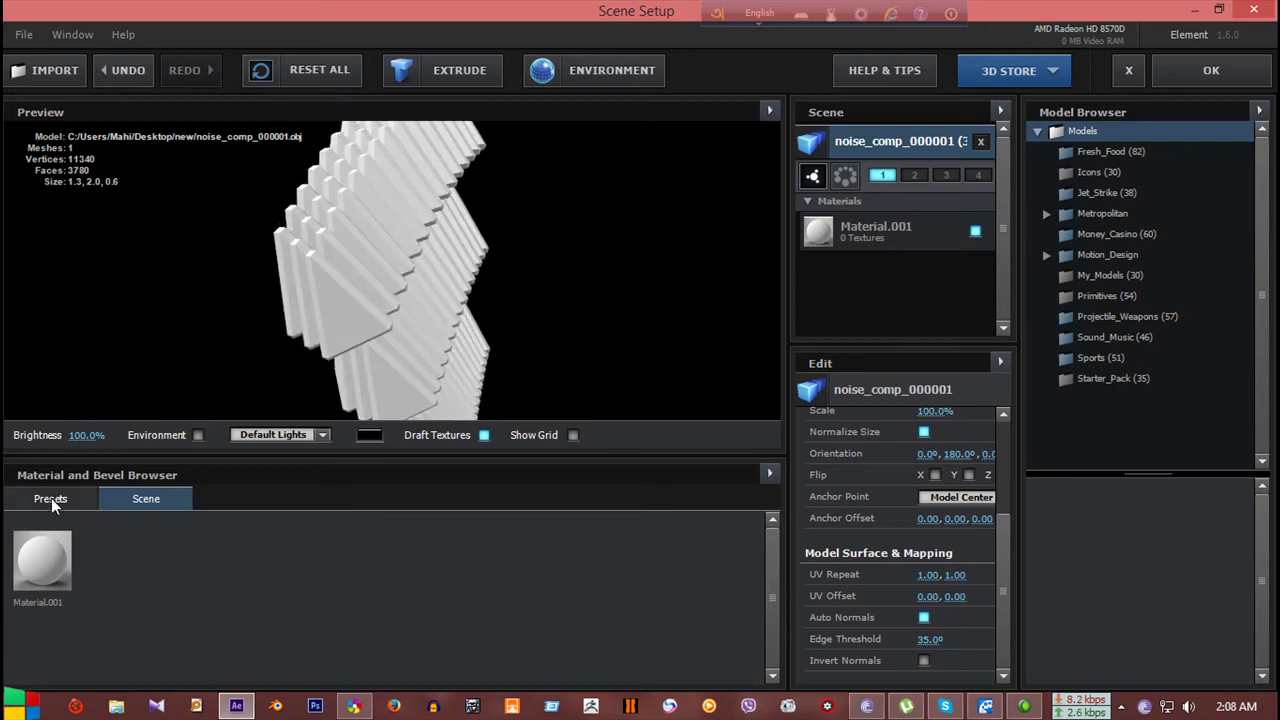
- Apply the Two_Color_Red preset material to the model, replacing Material.001
left_click(50, 500)
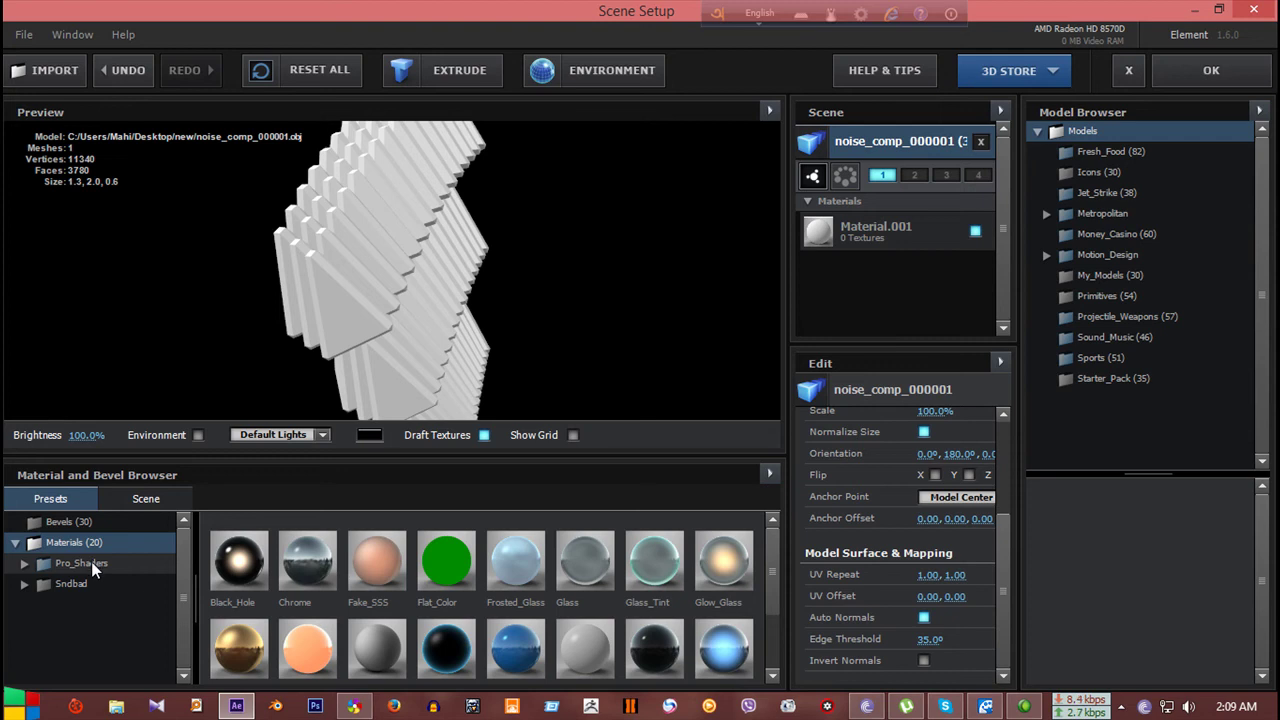
scroll(310, 545, "down", 2)
mouse_move(376, 636)
left_mouse_down()
mouse_move(384, 267)
mouse_move(327, 248)
mouse_move(363, 319)
mouse_move(427, 295)
mouse_move(492, 304)
mouse_move(537, 364)
mouse_move(422, 226)
mouse_move(396, 246)
mouse_move(397, 184)
mouse_move(443, 320)
left_mouse_up()
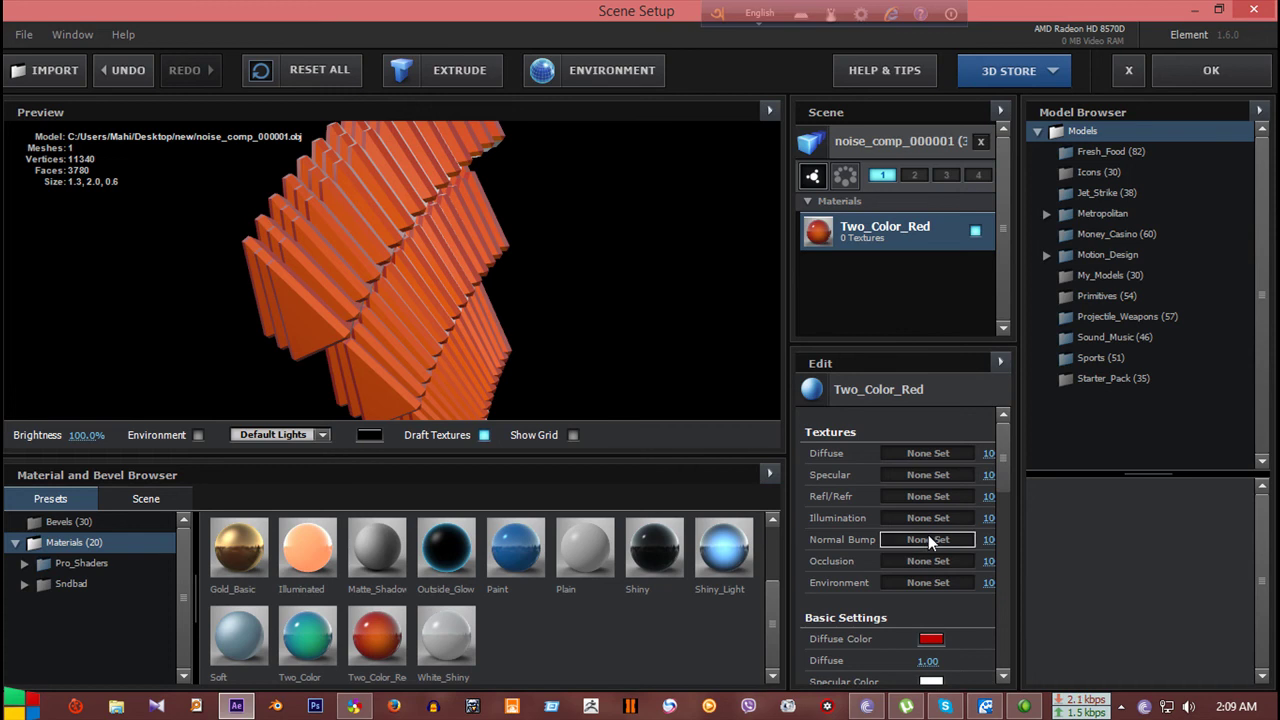
scroll(928, 530, "down", 2)
scroll(909, 551, "down", 4)
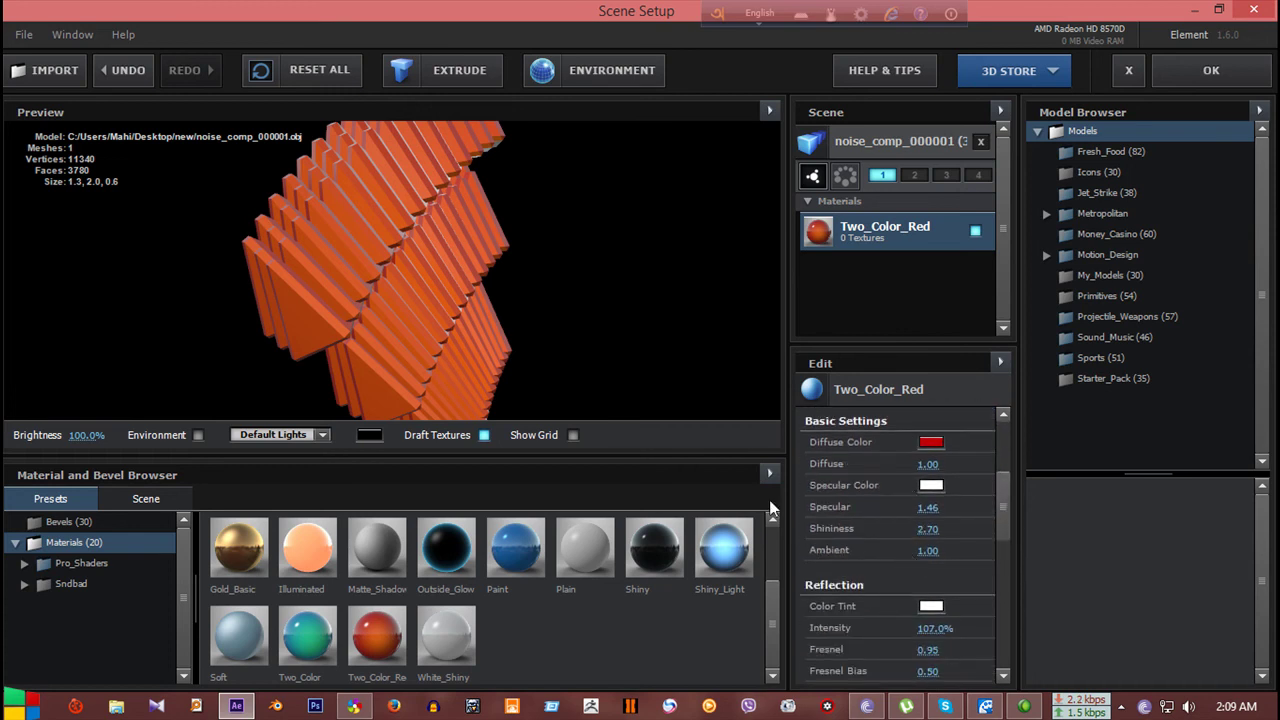
- Set the material's environment texture to the Roof map
left_click(612, 80)
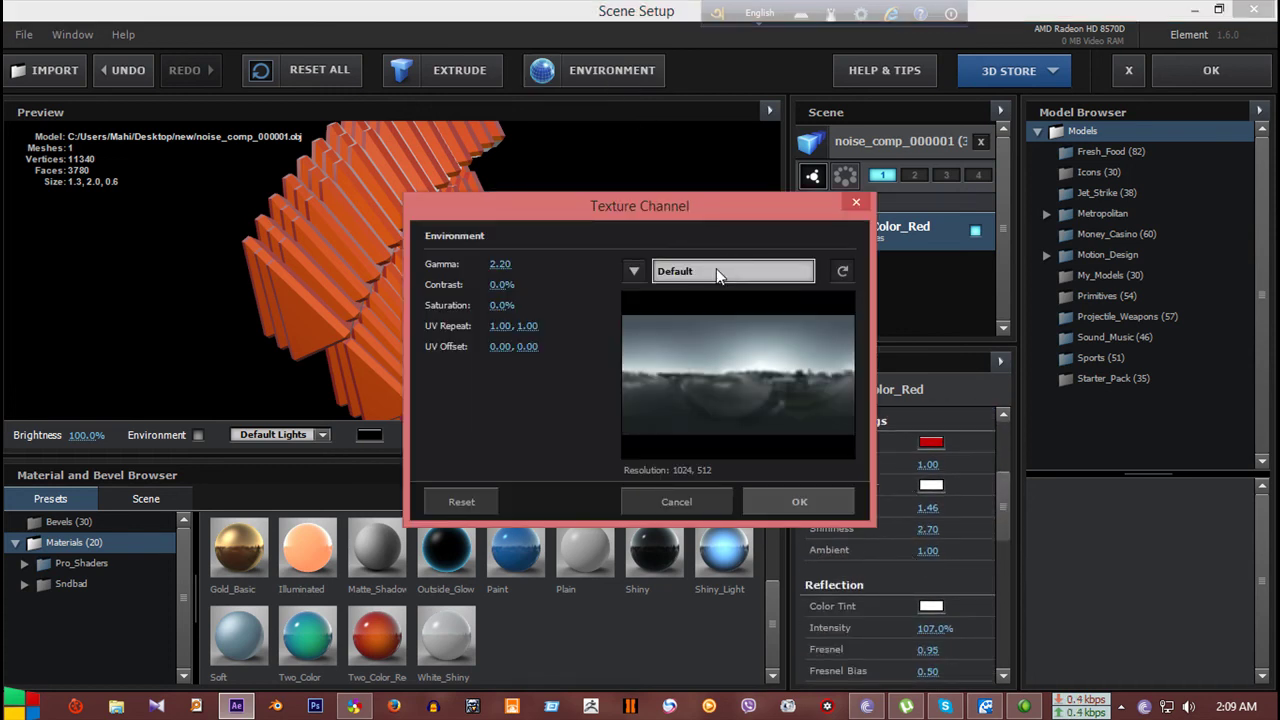
left_click(716, 268)
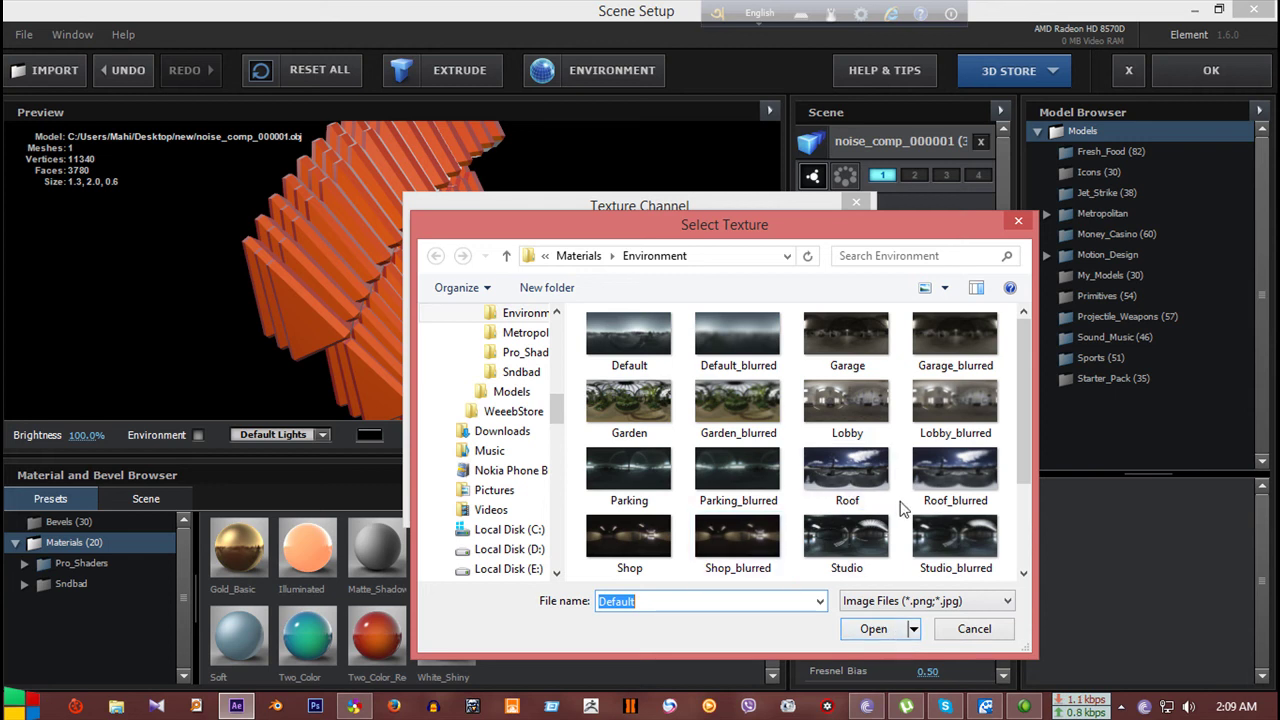
left_click(847, 475)
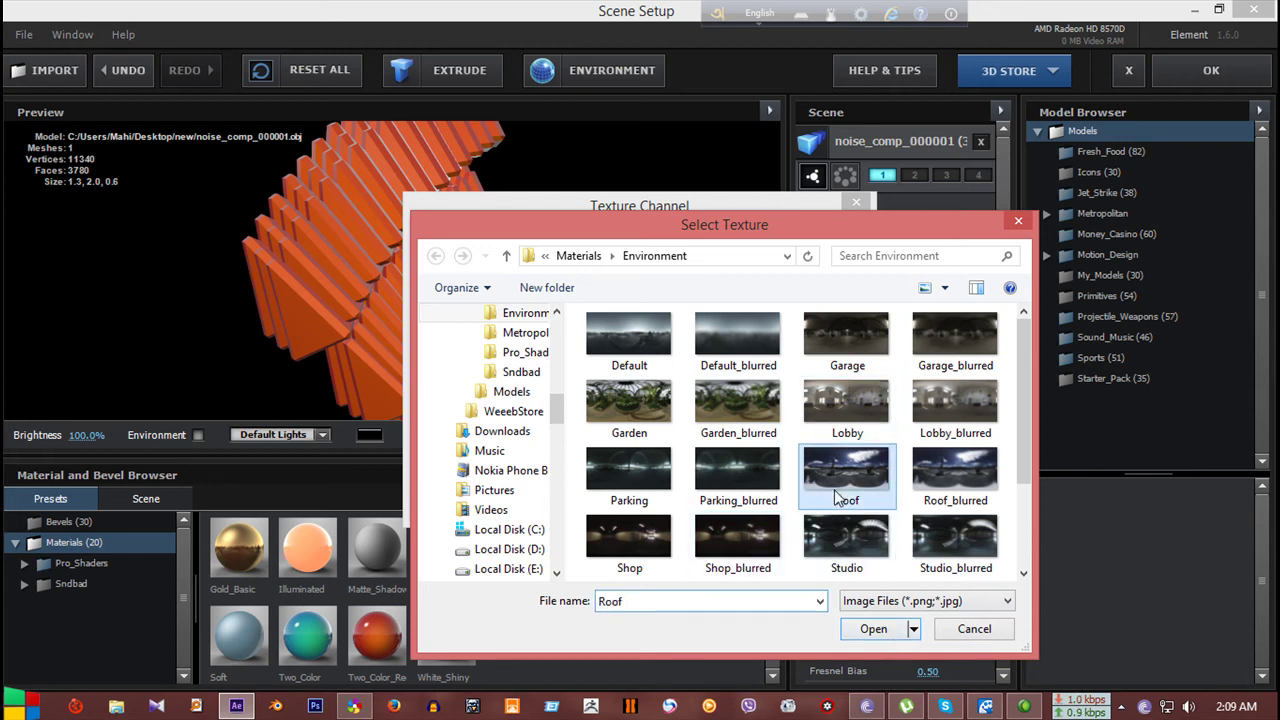
left_click(873, 628)
left_click(755, 500)
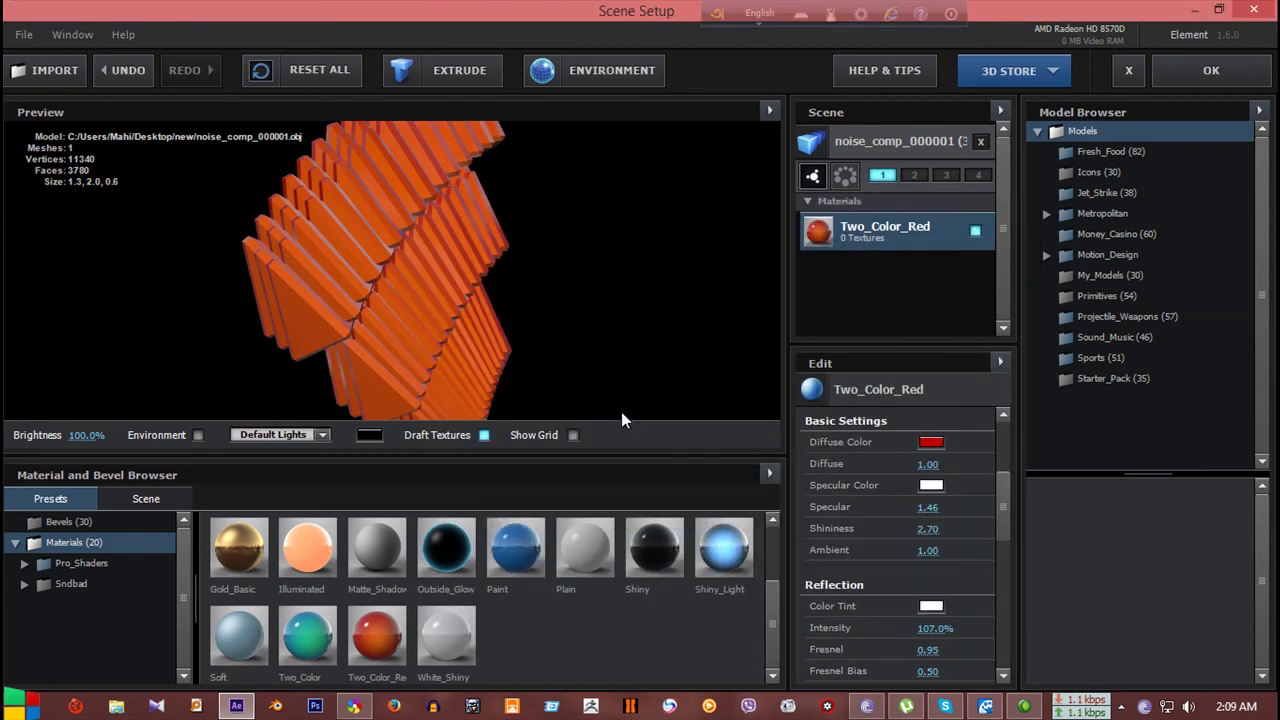
left_click_drag(502, 195, 491, 227)
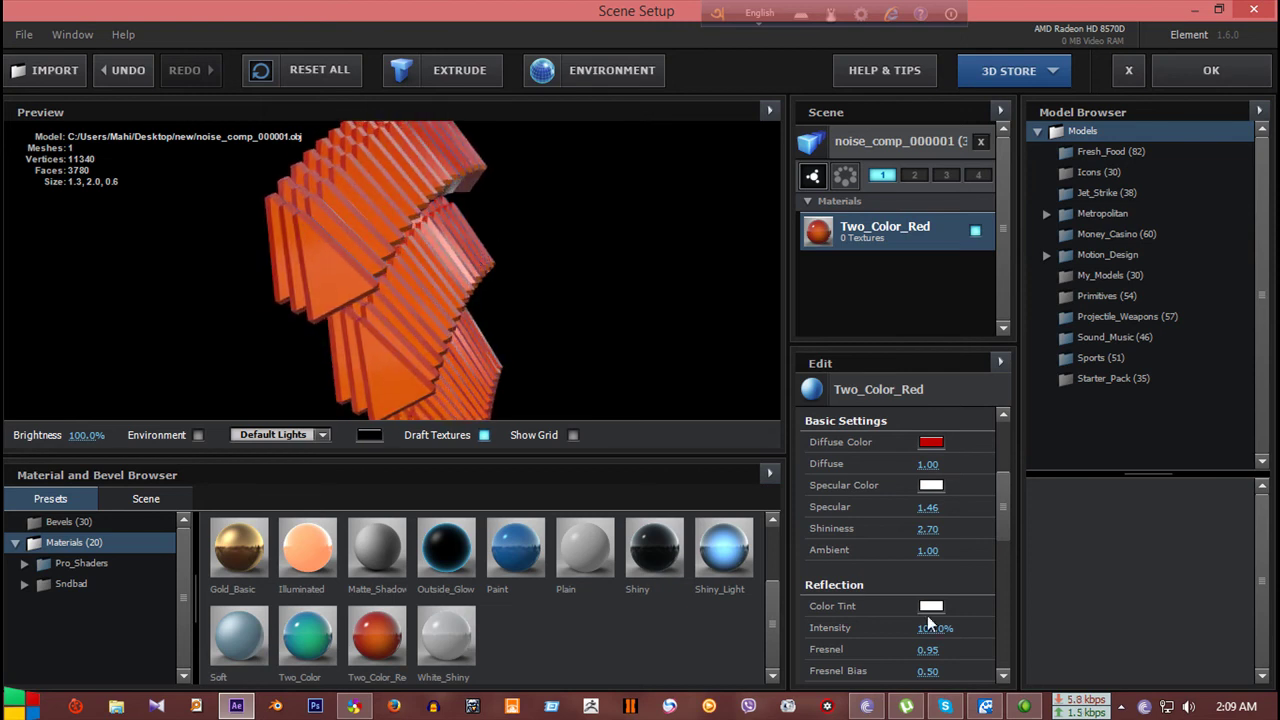
- Set Reflection Intensity to 93% and Diffuse to 1.24, then close Scene Setup with OK
scroll(925, 619, "down", 1)
scroll(925, 619, "down", 3)
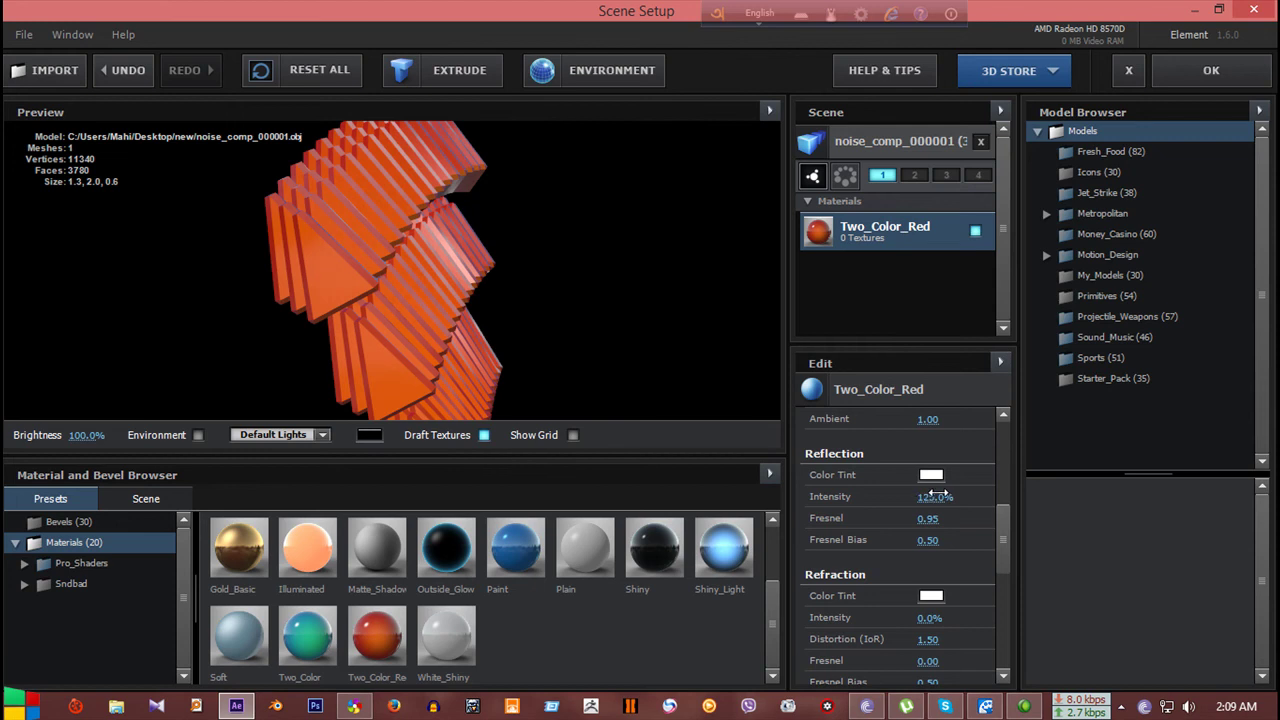
left_click_drag(967, 491, 910, 497)
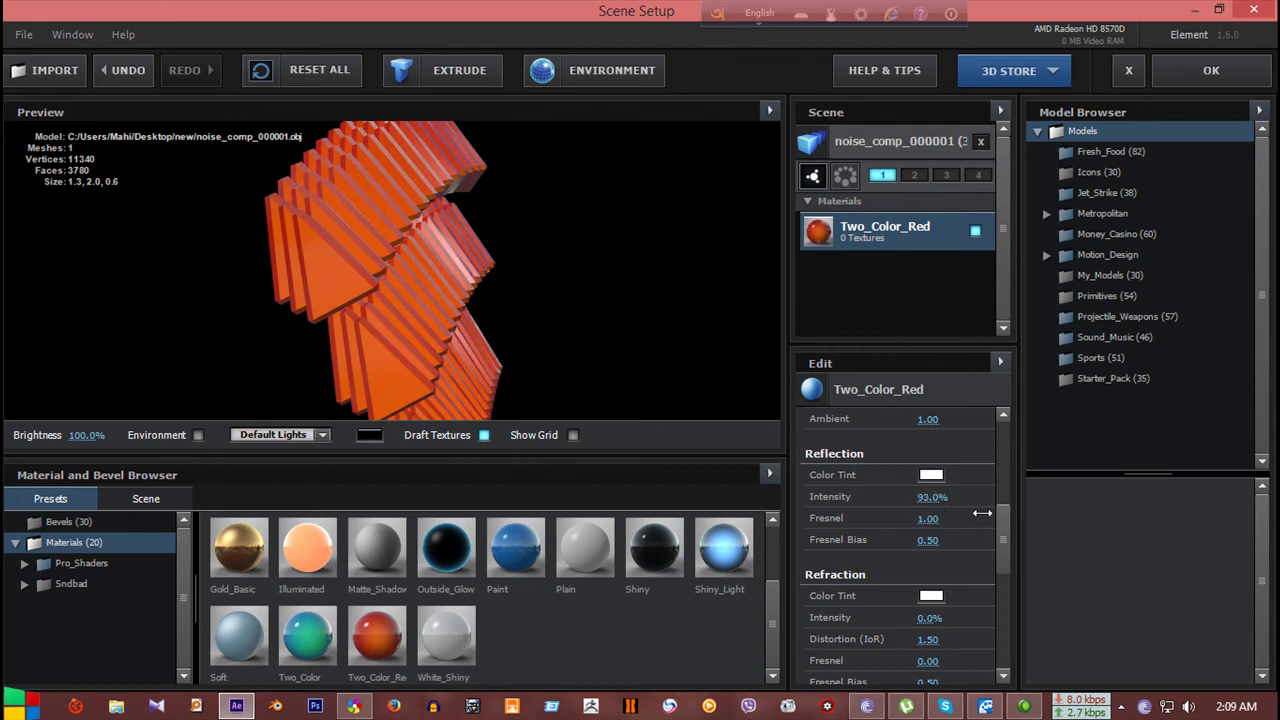
mouse_move(486, 321)
left_mouse_down()
mouse_move(483, 364)
mouse_move(570, 367)
mouse_move(641, 289)
mouse_move(591, 337)
mouse_move(614, 352)
left_mouse_up()
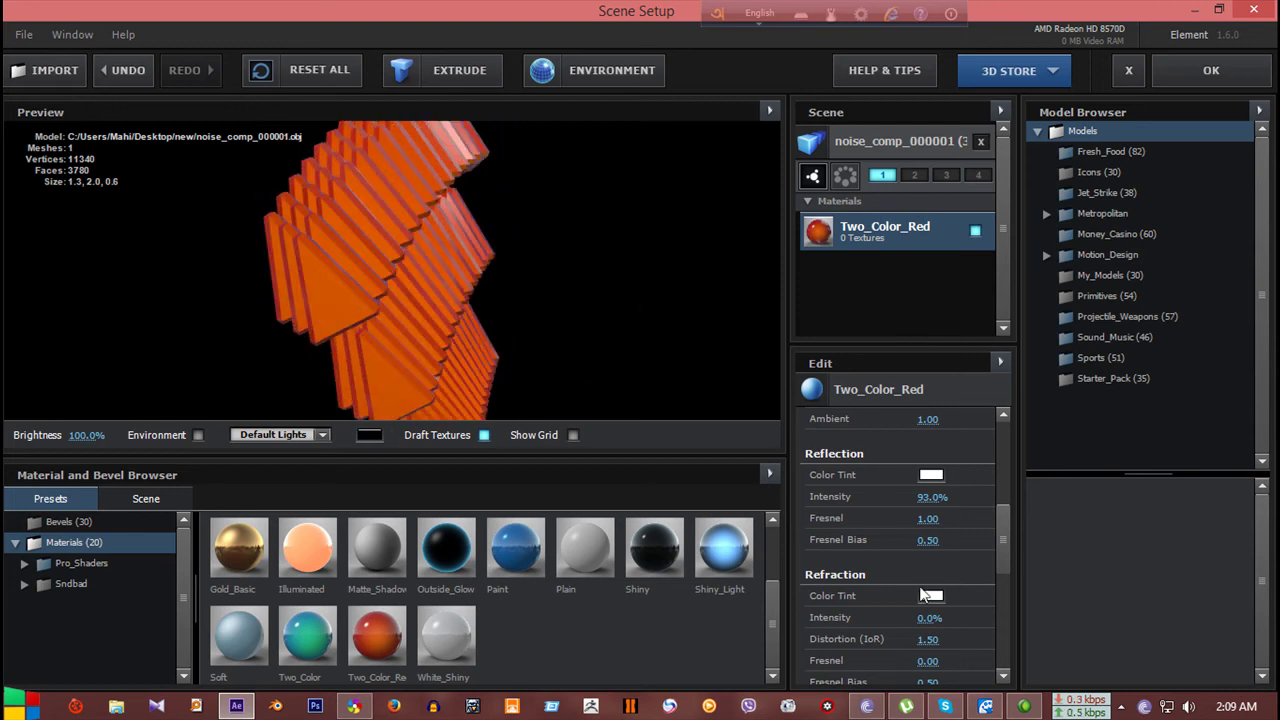
scroll(825, 606, "down", 1)
scroll(835, 570, "up", 3)
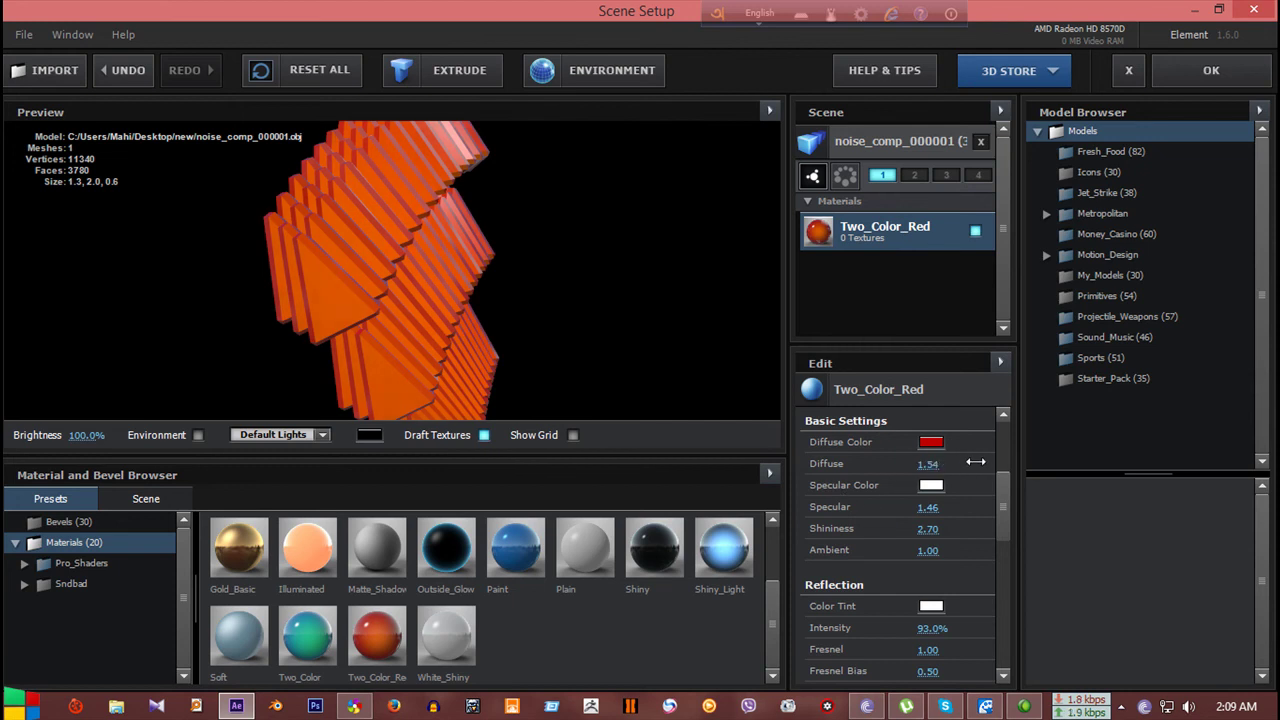
left_click_drag(952, 468, 932, 468)
mouse_move(358, 314)
left_mouse_down()
mouse_move(413, 371)
mouse_move(441, 325)
mouse_move(415, 317)
mouse_move(457, 251)
mouse_move(517, 277)
mouse_move(518, 262)
left_mouse_up()
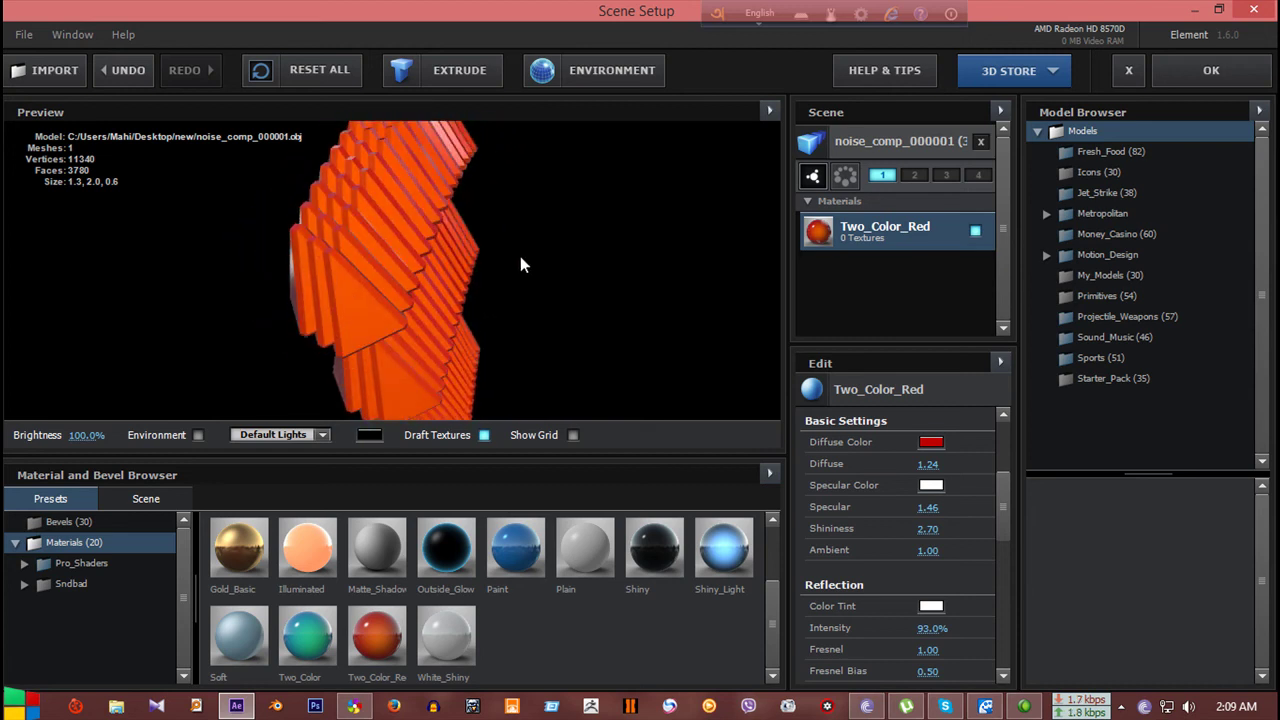
left_click(1176, 80)
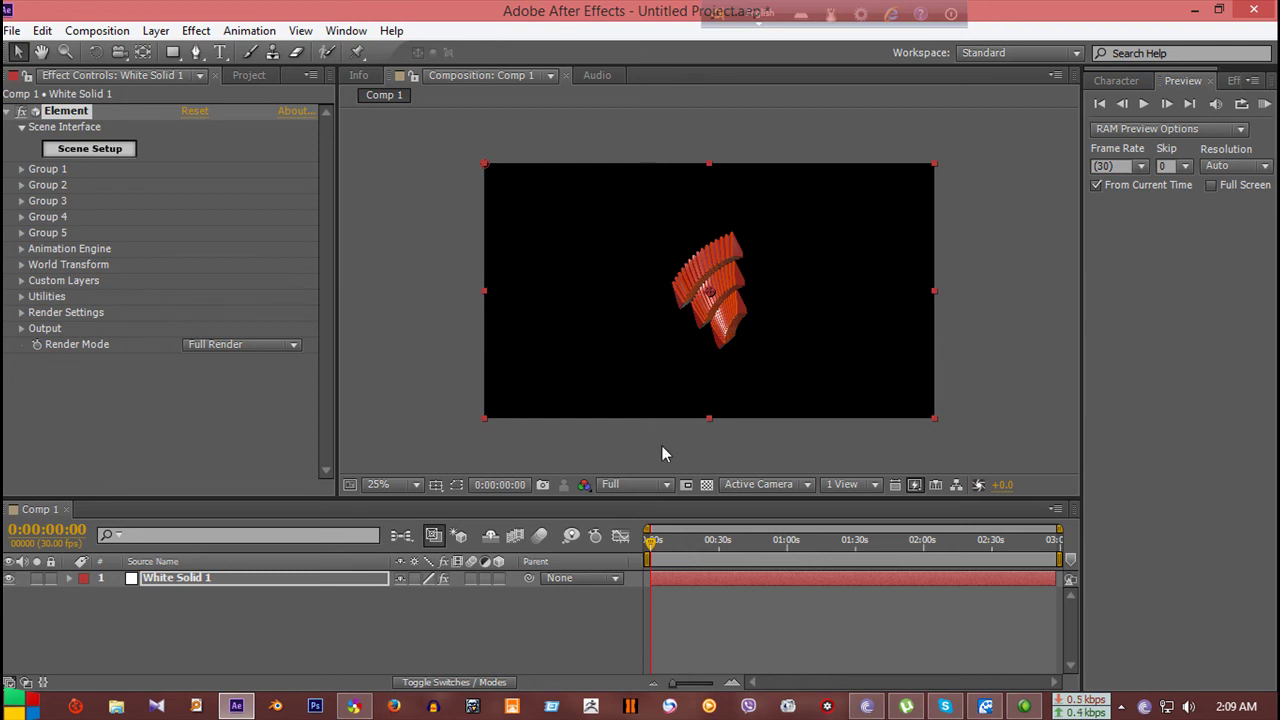
- Add a parallel Light 1 and aim it down onto the red model
key("period")
key("period")
left_click(547, 609)
right_click(118, 623)
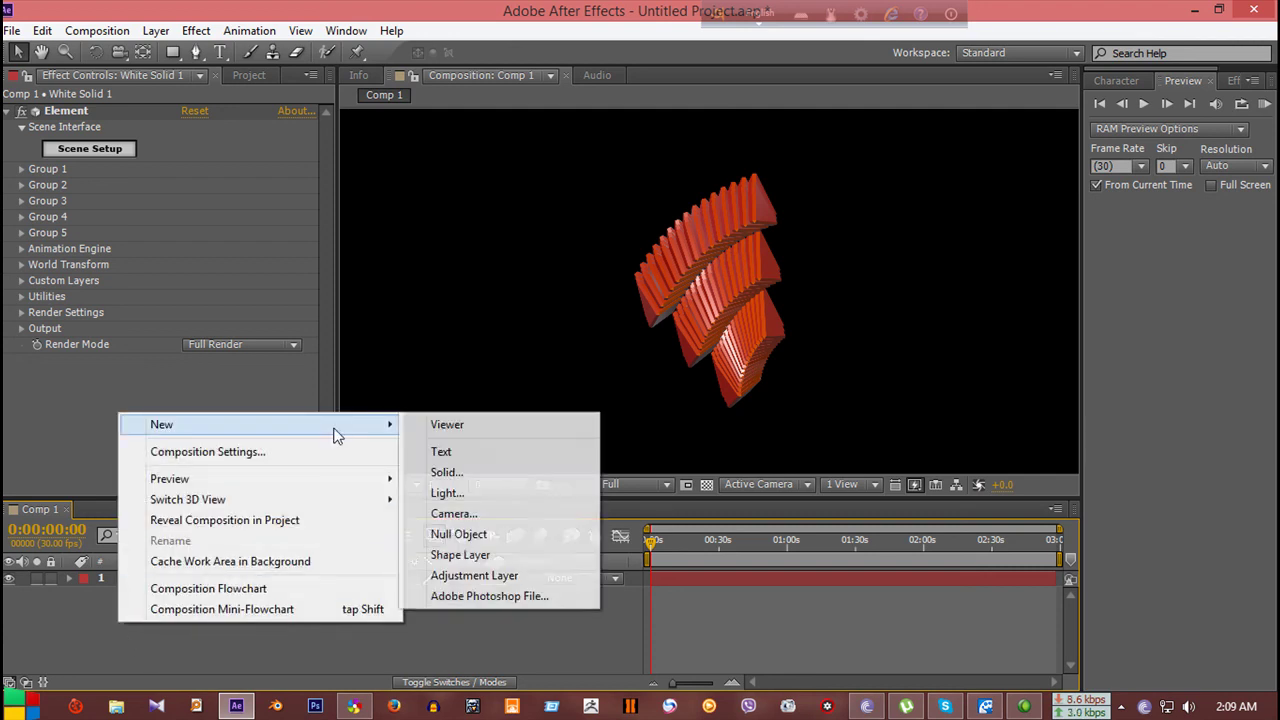
left_click(454, 496)
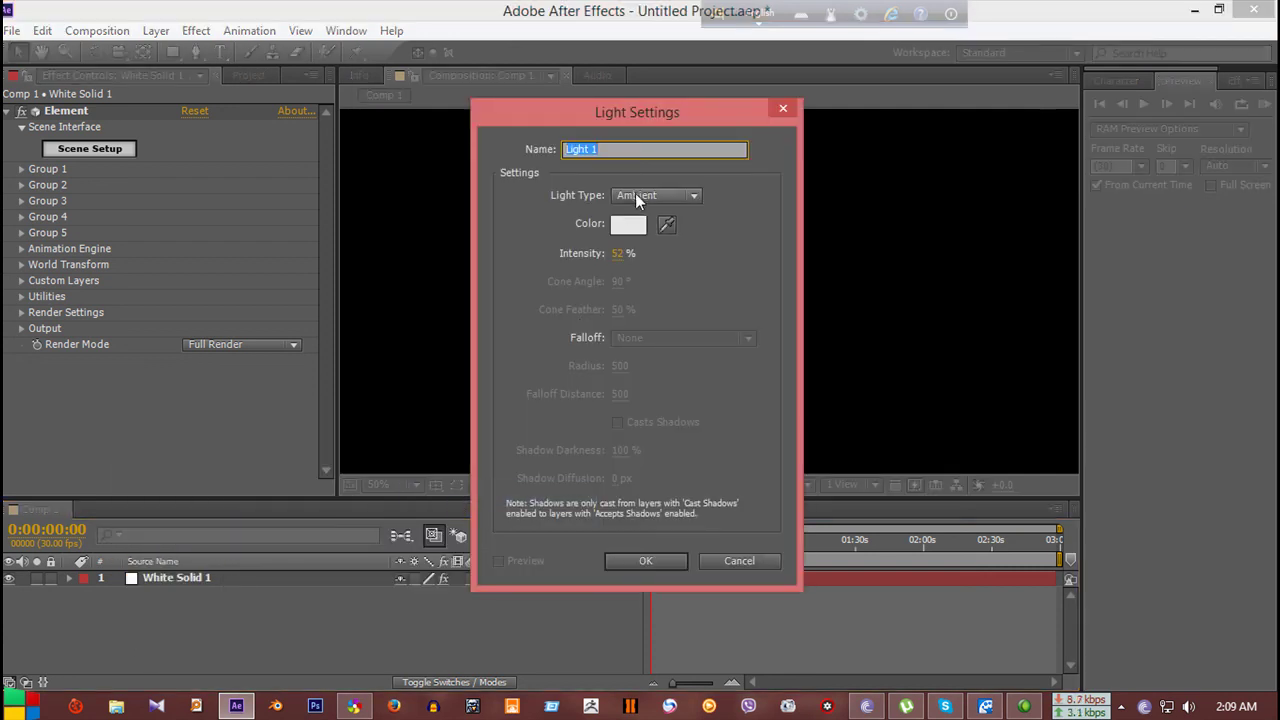
left_click(634, 197)
left_click(638, 214)
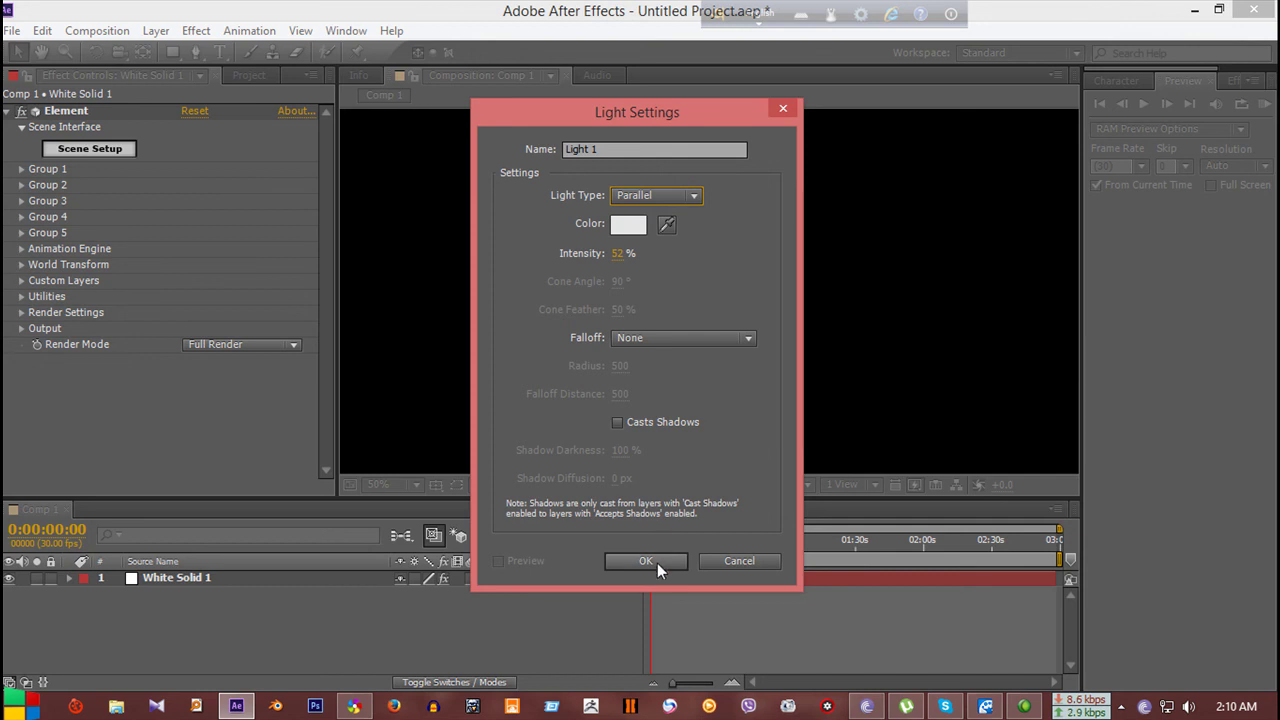
left_click(661, 561)
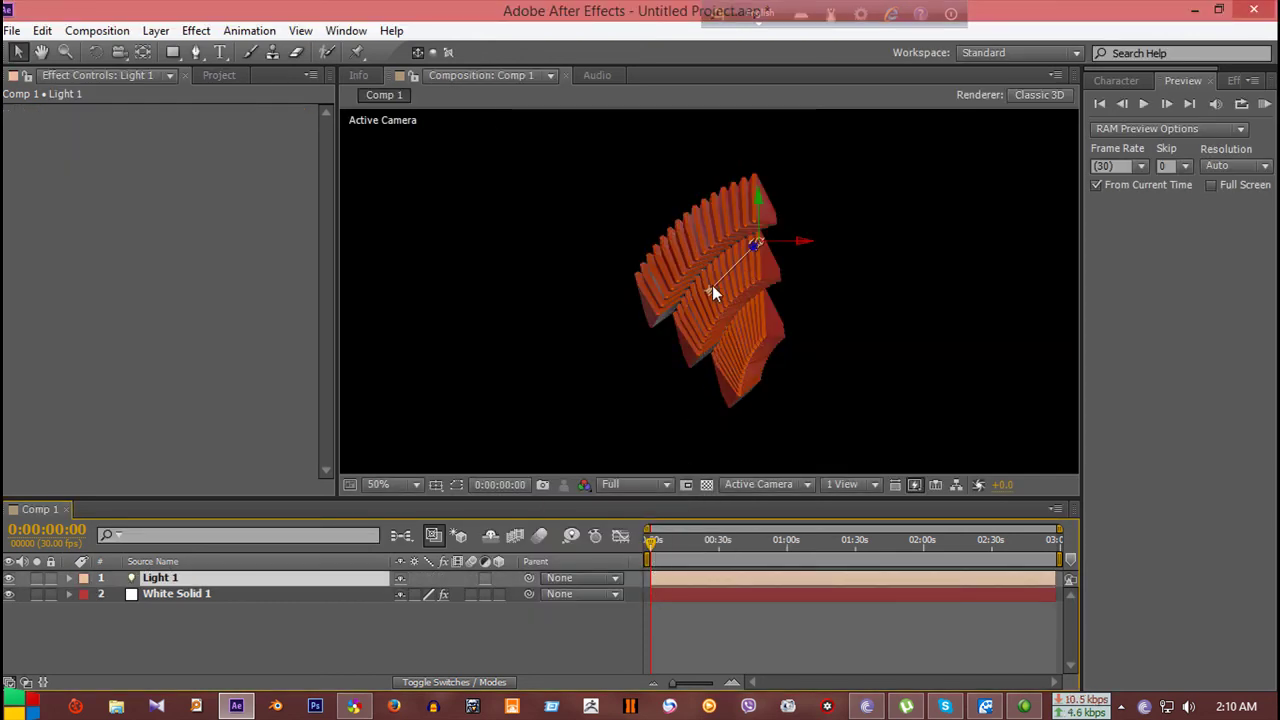
left_click_drag(706, 290, 753, 352)
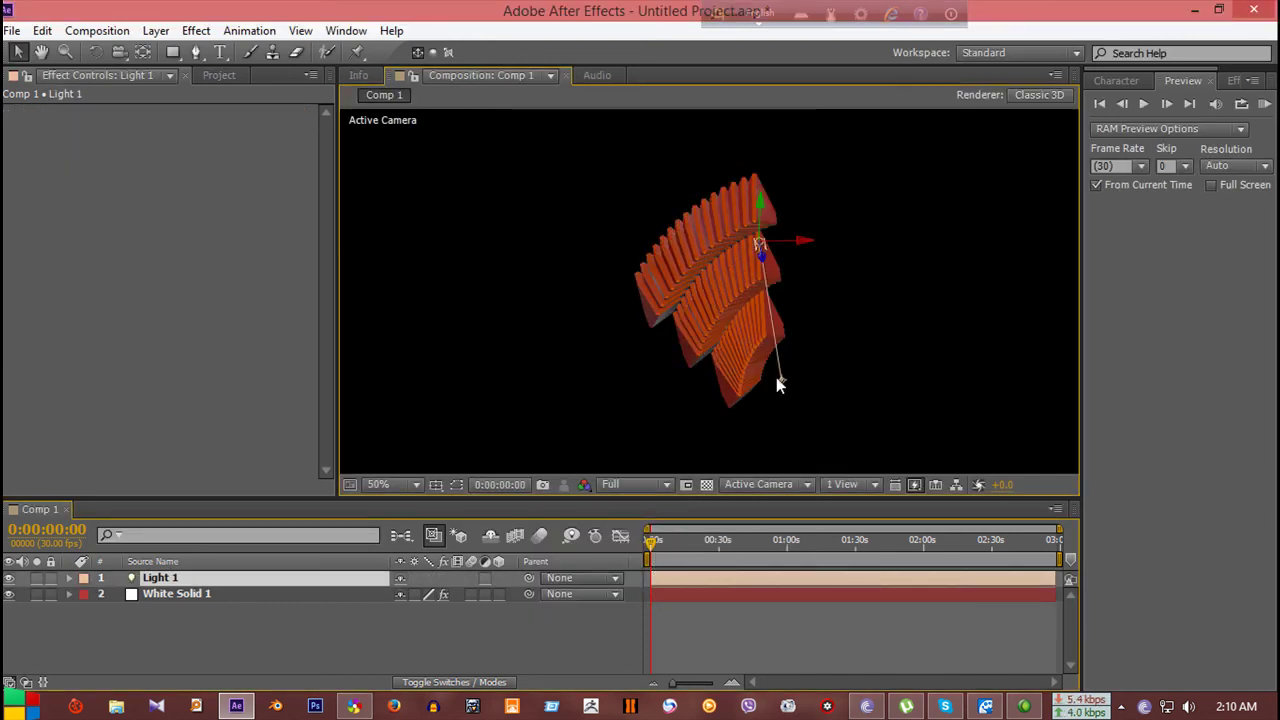
left_click(781, 385)
- Add a second light, Light 2, of type Ambient
right_click(252, 646)
mouse_move(293, 442)
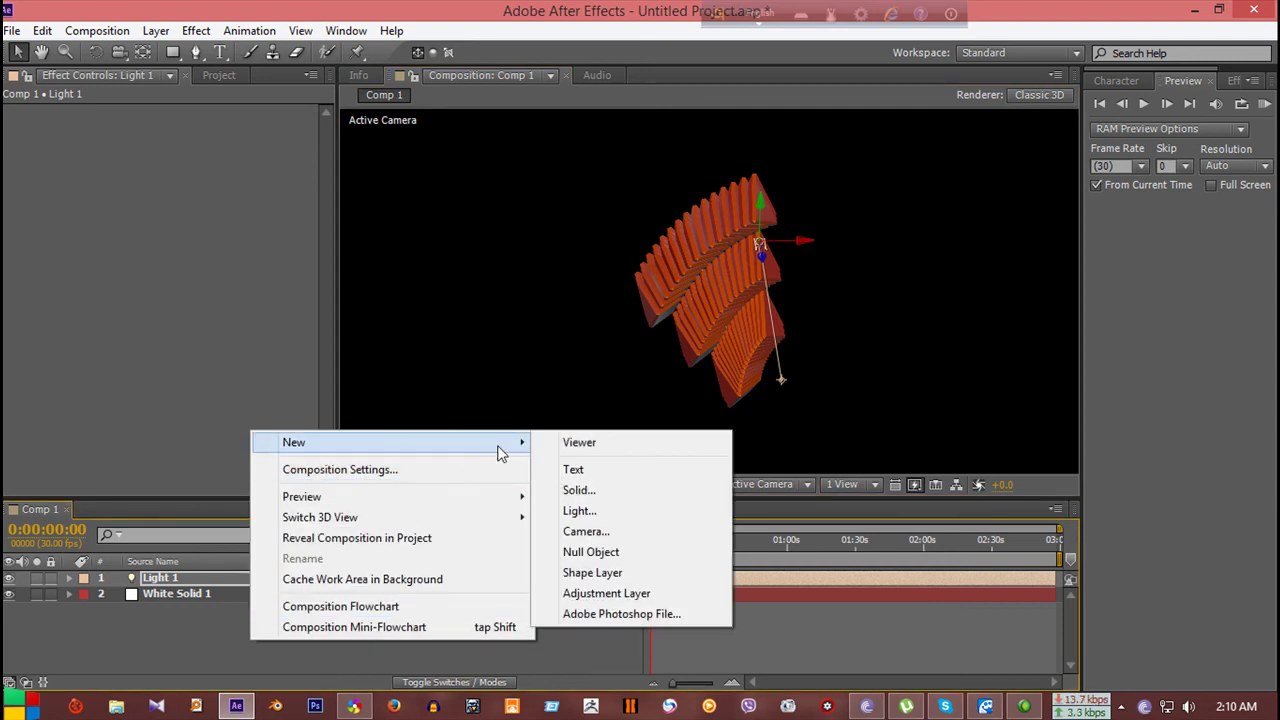
left_click(588, 511)
left_click(656, 195)
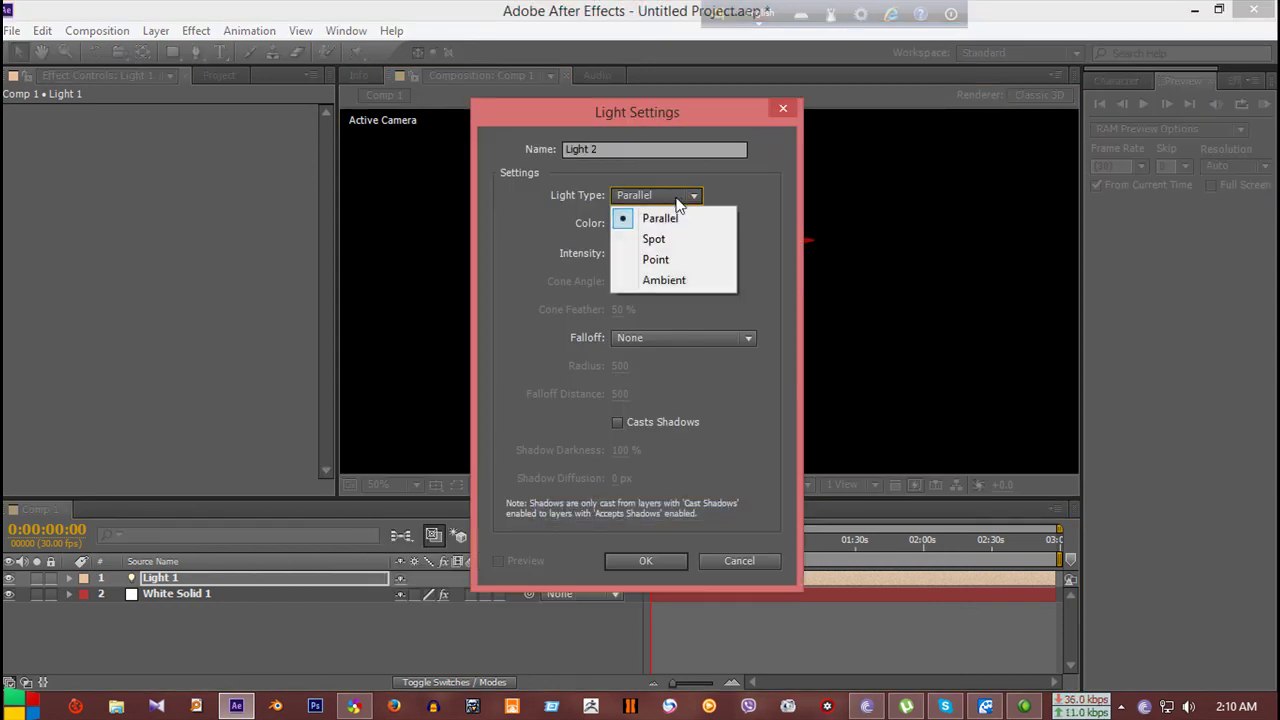
left_click(674, 283)
left_click(633, 561)
scroll(702, 361, "up", 1)
scroll(702, 361, "down", 1)
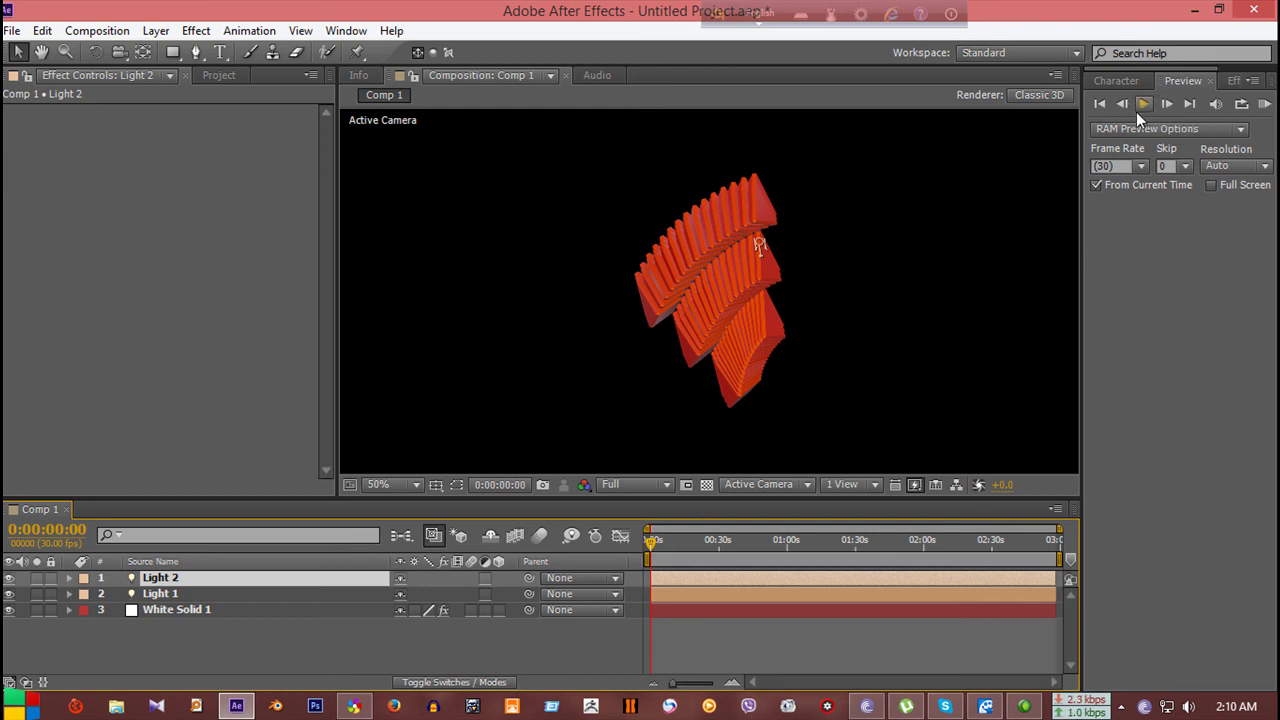
- Start a RAM preview and set the viewer resolution to Half
left_click(1140, 105)
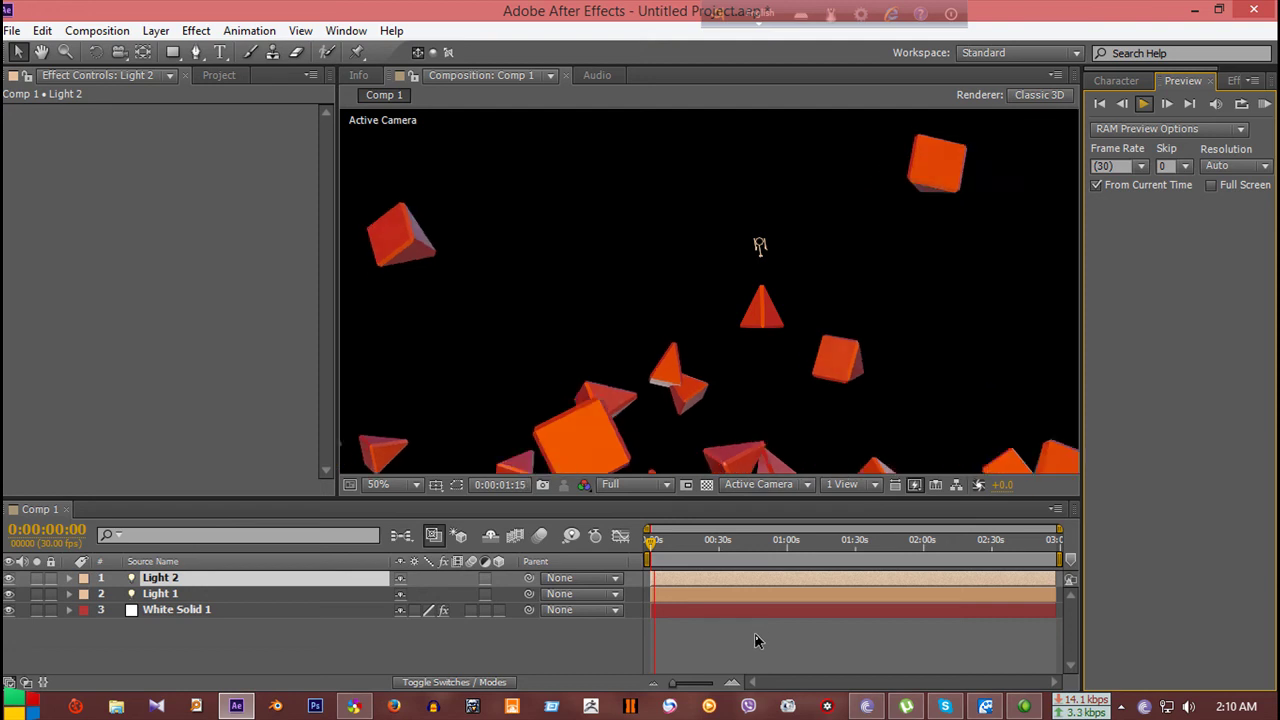
left_click(614, 485)
left_click(647, 555)
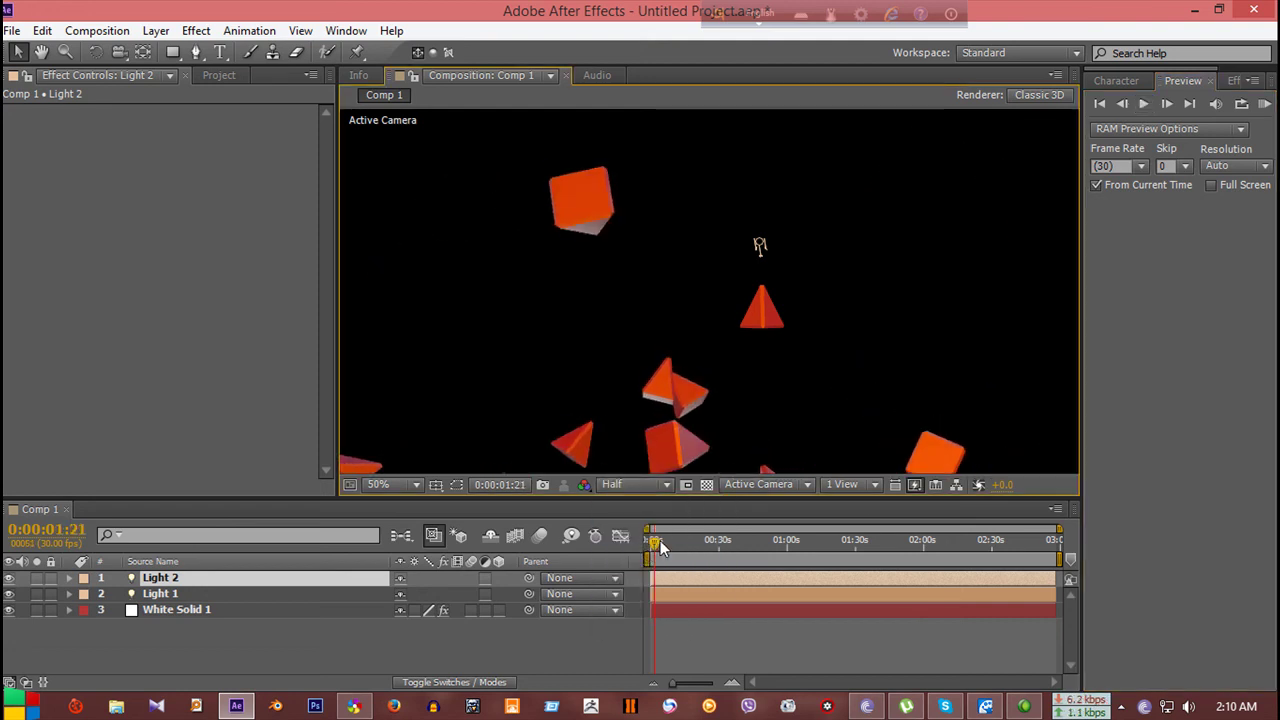
- Replay the animation from the start, then stop it back at frame 0
left_click(655, 548)
left_click(1263, 104)
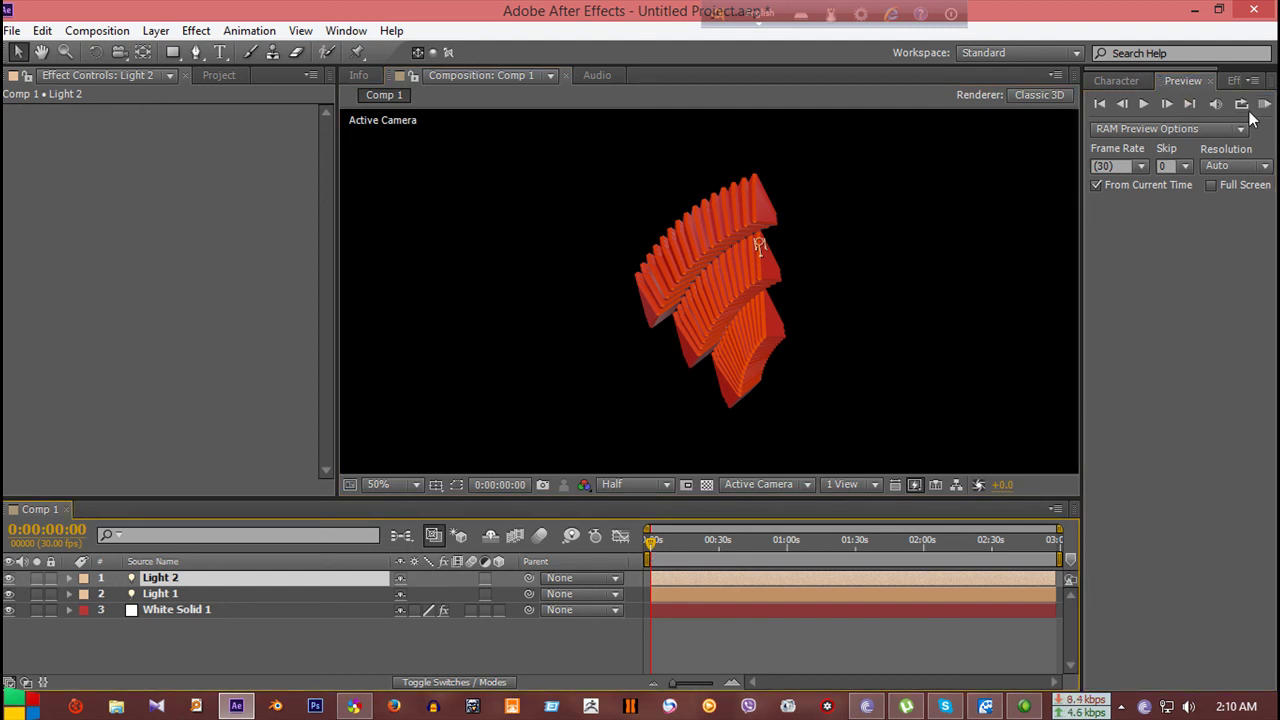
left_click(1263, 104)
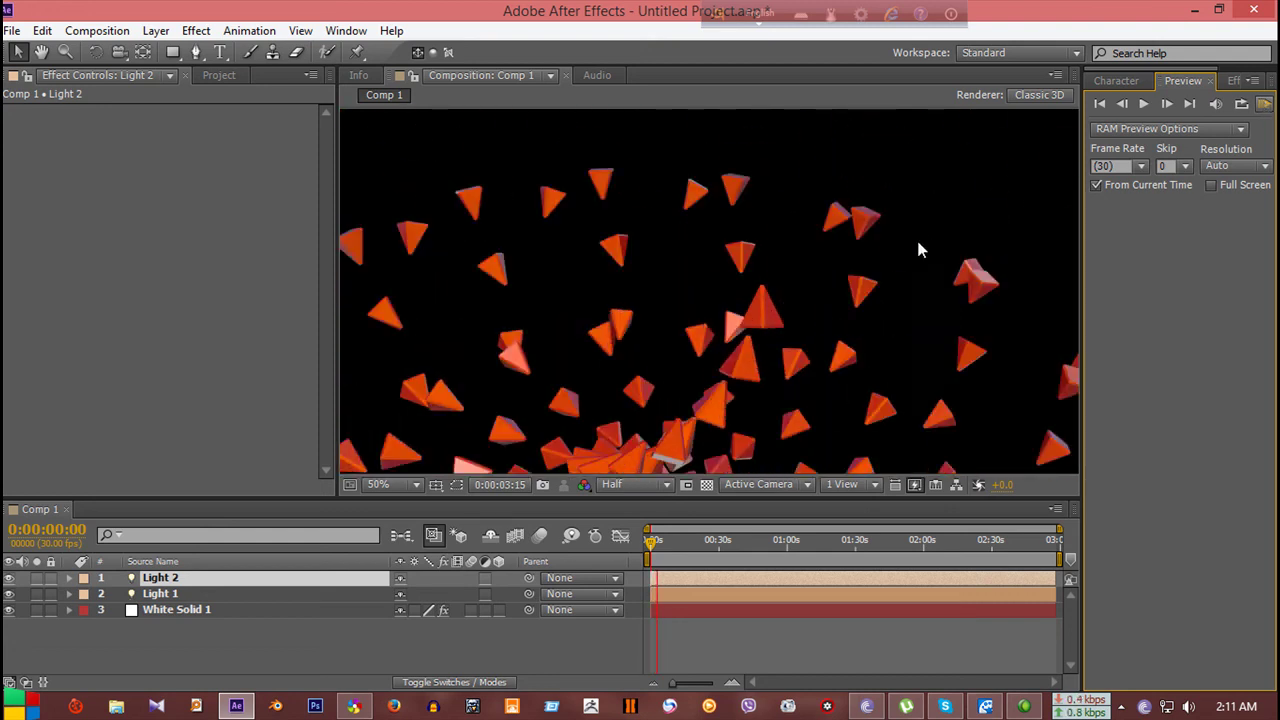
key("space")
key("comma")
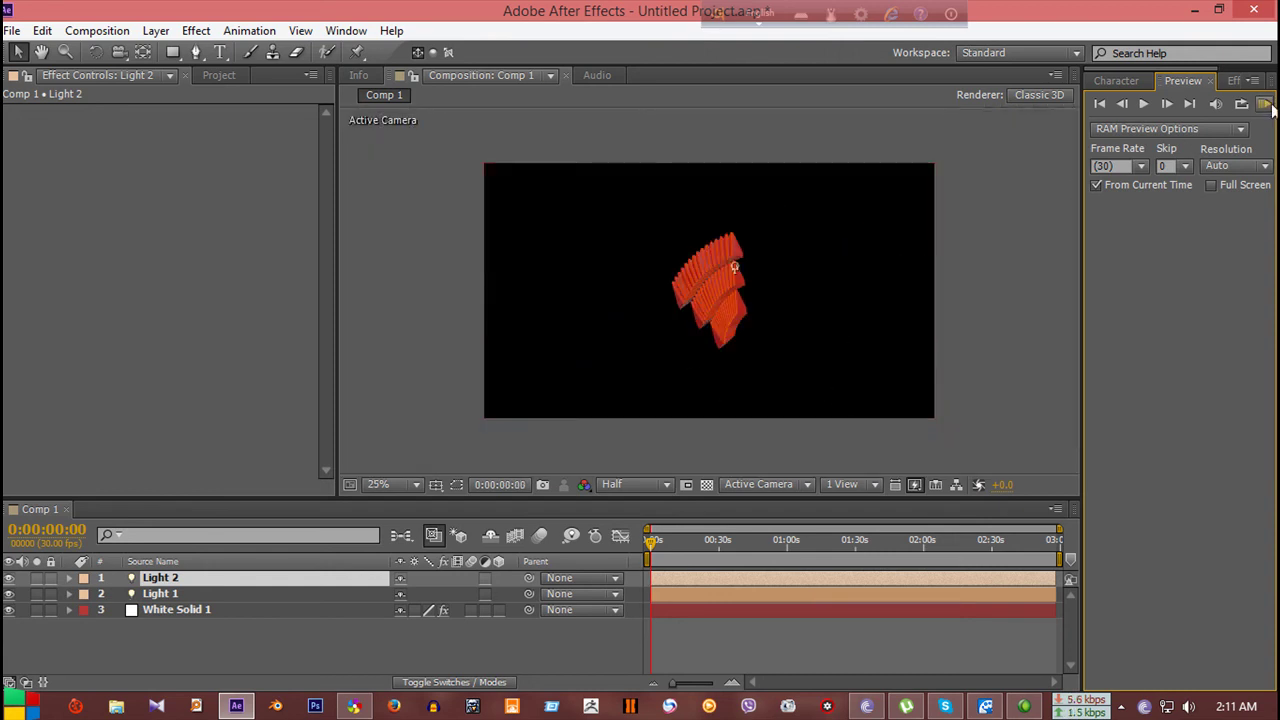
left_click(1266, 104)
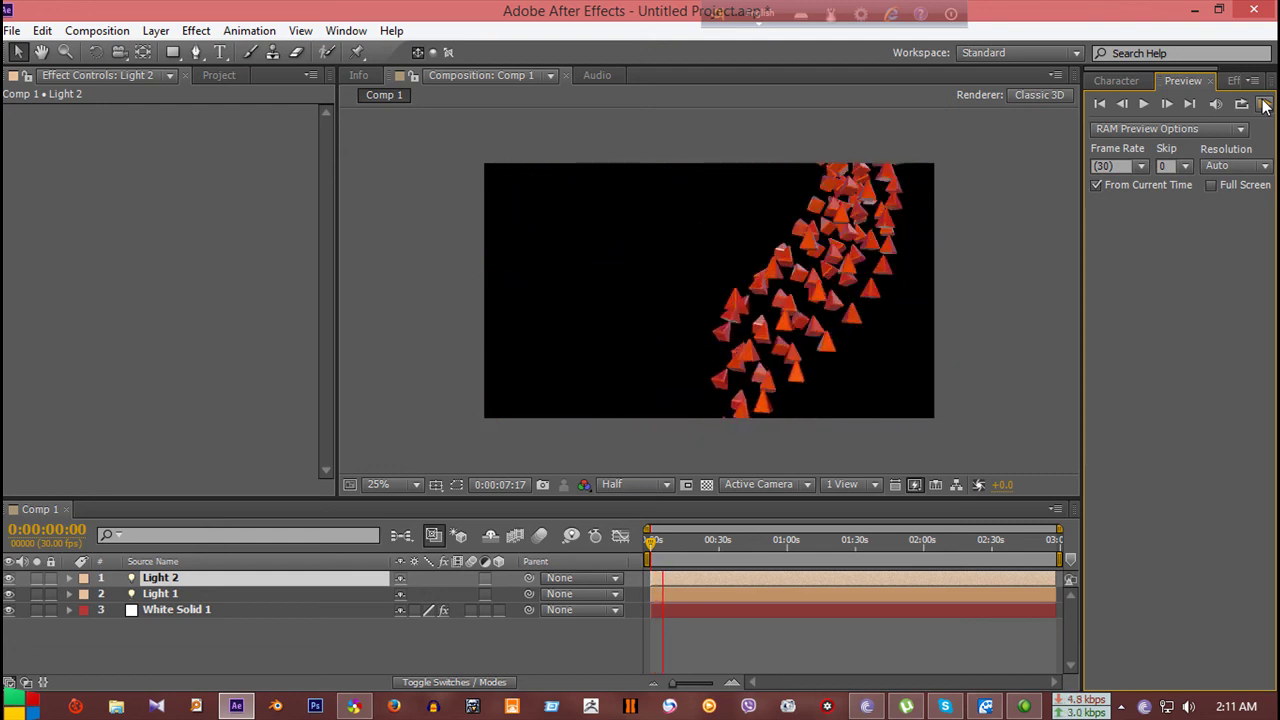
left_click(1265, 105)
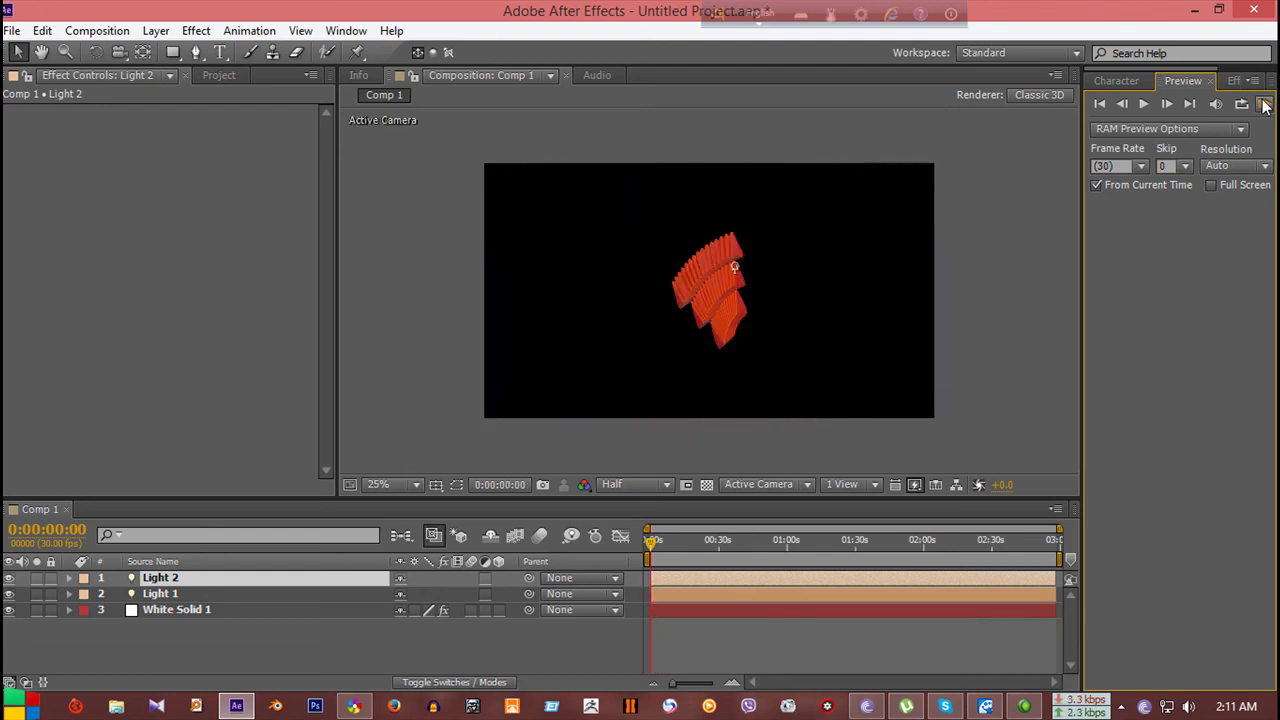